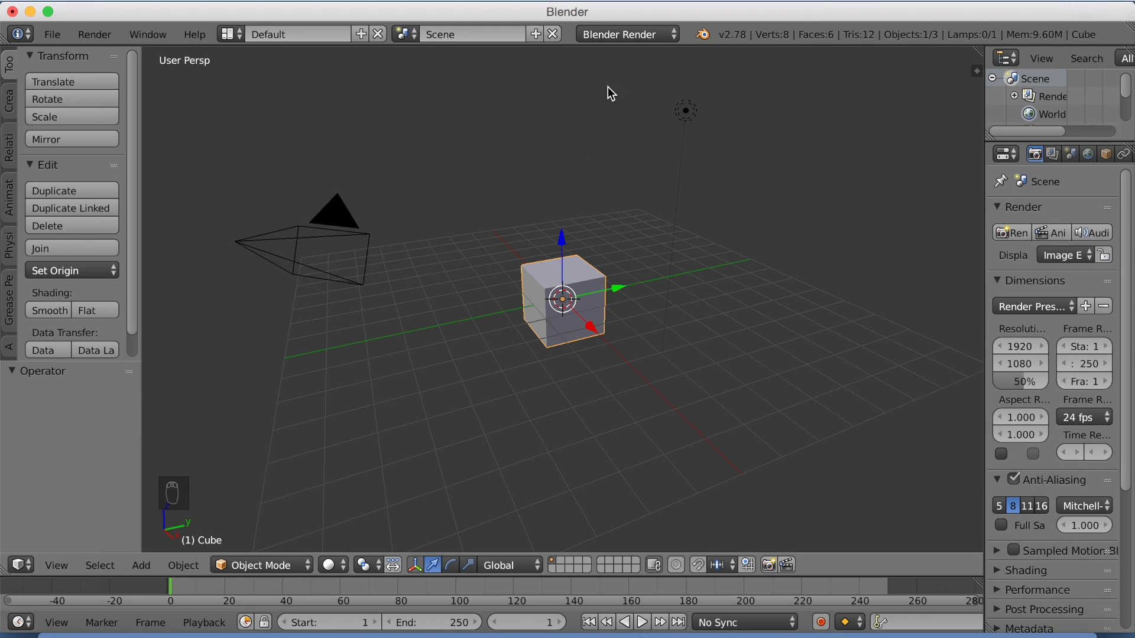
Set the render engine to Cycles Render and delete the default cube, leaving camera and lamp
left_click(604, 36)
left_click(612, 94)
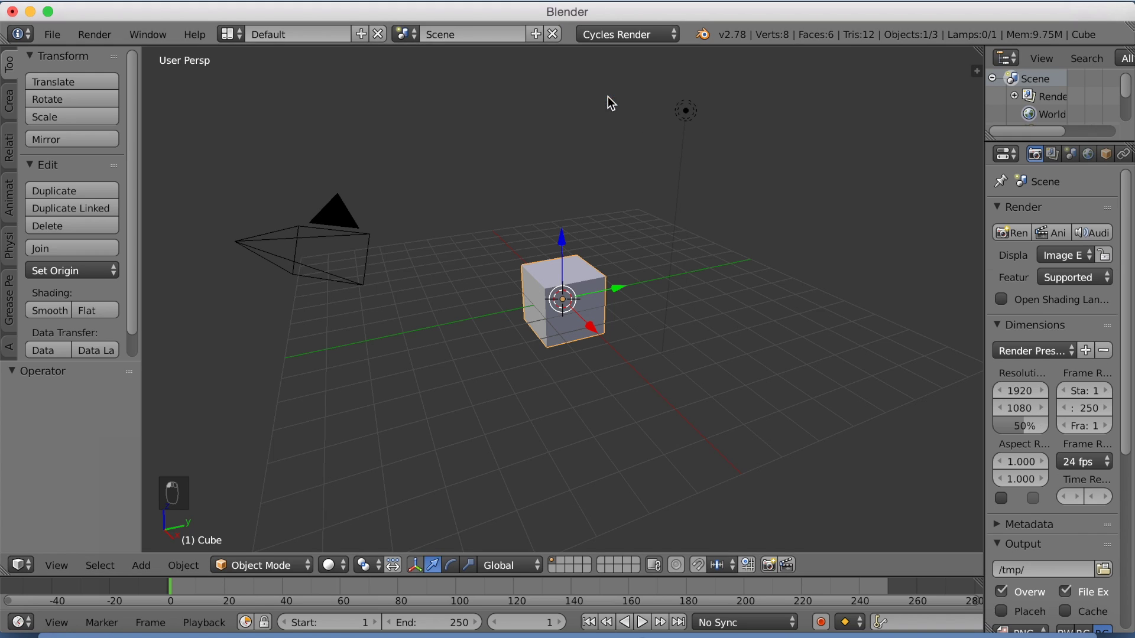
key("x")
left_click(574, 275)
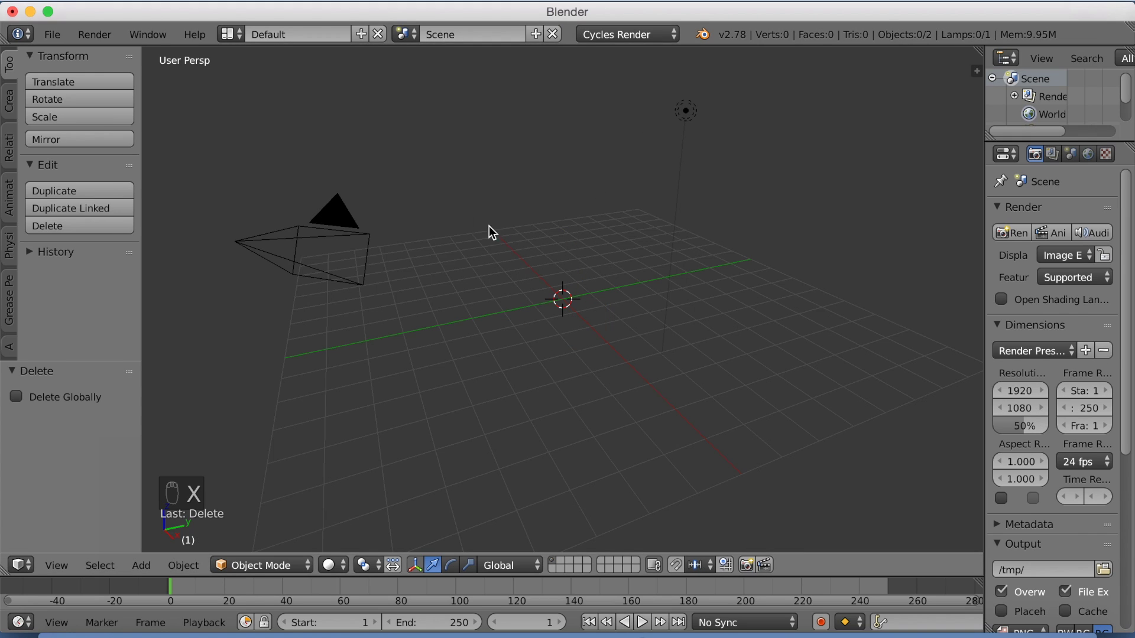
left_click(59, 33)
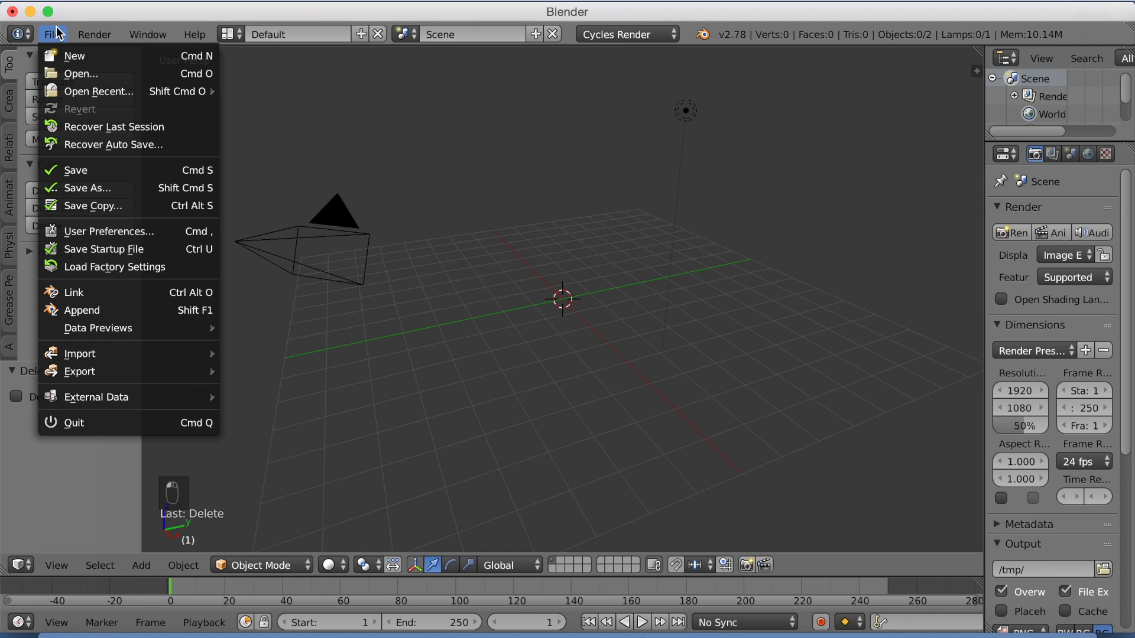
left_click(101, 228)
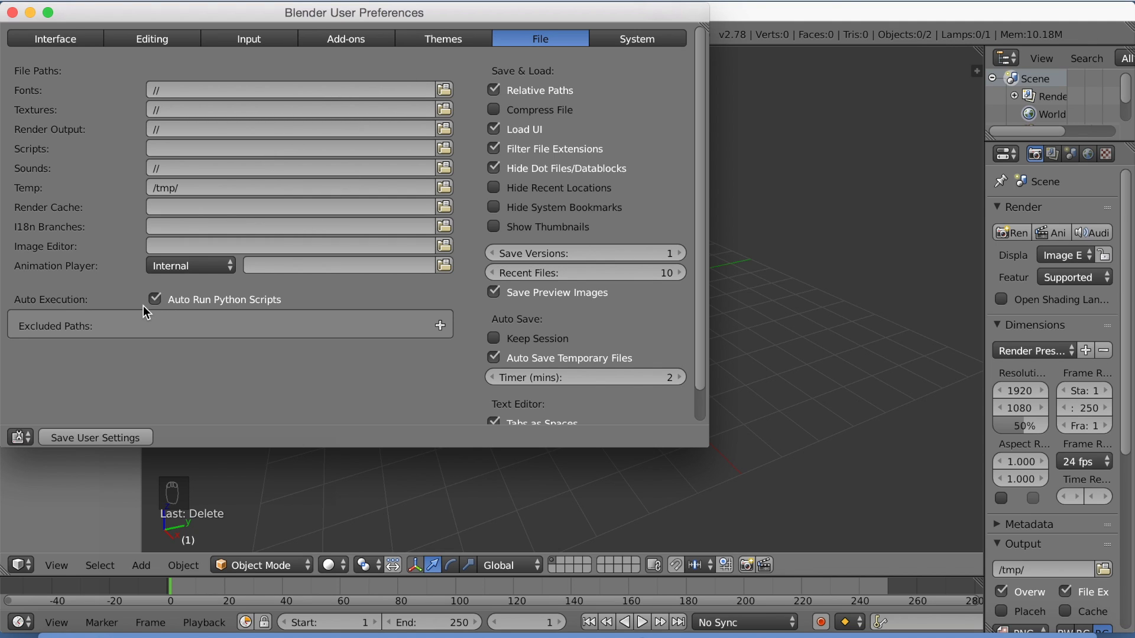
Close the preferences and rotate the wheel model around the global X axis
left_click(13, 13)
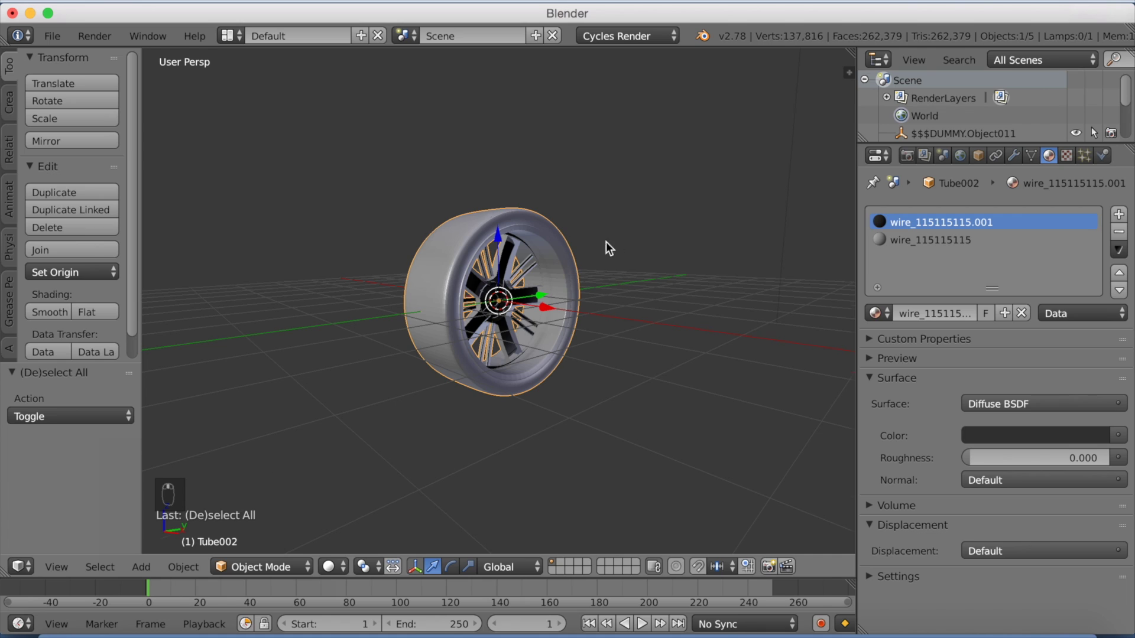
key("r")
key("x")
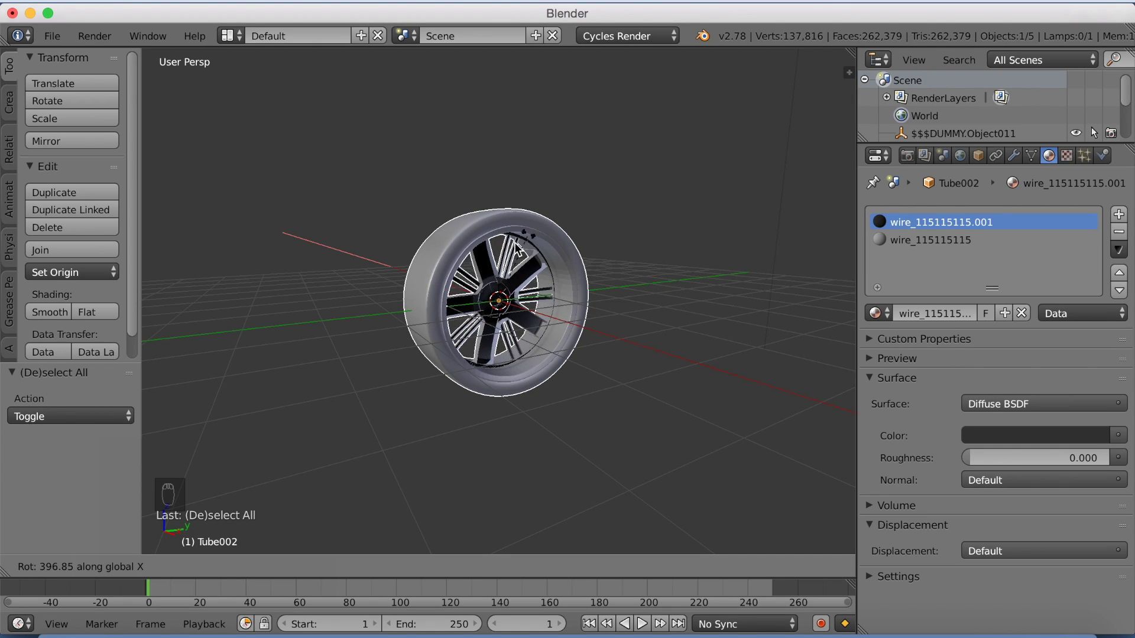
left_click(505, 340)
Rotate the wheel again around the global X axis
mouse_move(655, 266)
middle_mouse_down()
mouse_move(615, 257)
mouse_move(644, 274)
middle_mouse_up()
key("r")
key("x")
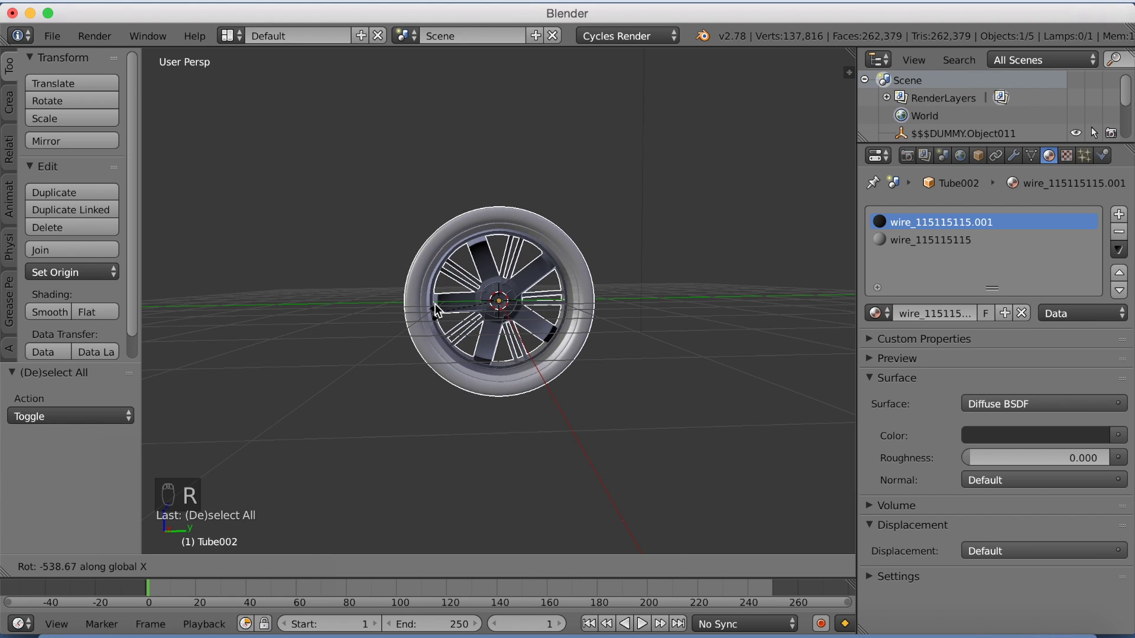
left_click(449, 304)
View the wheel side-on with the Transform panel showing zero rotation and 0.010 scale
middle_click_drag(601, 293, 650, 282)
key("n")
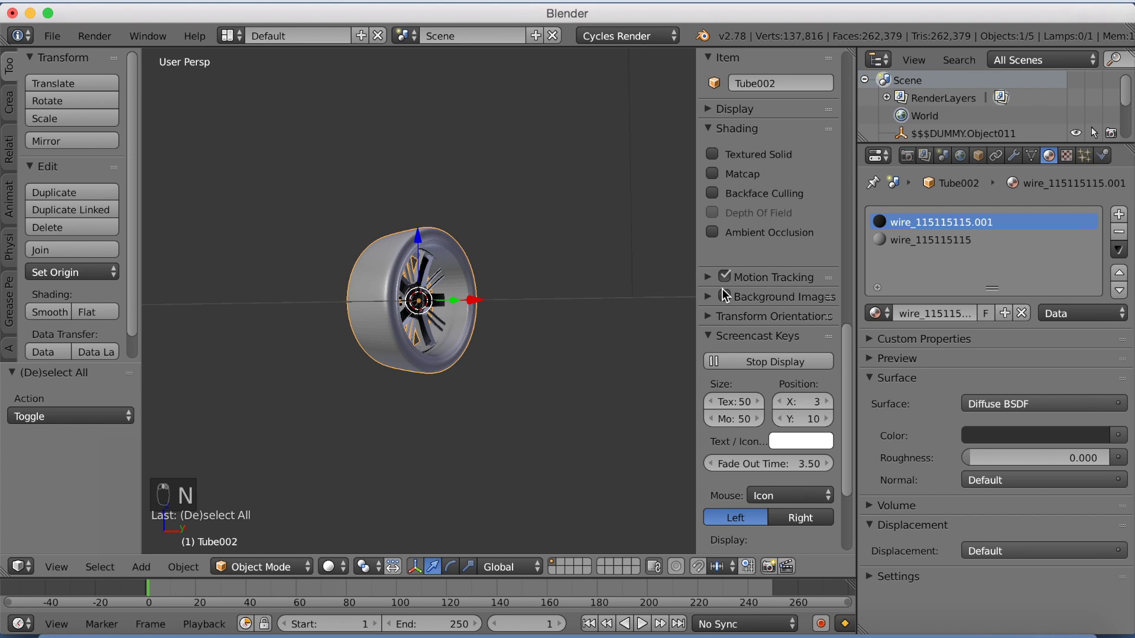
left_click_drag(849, 381, 847, 104)
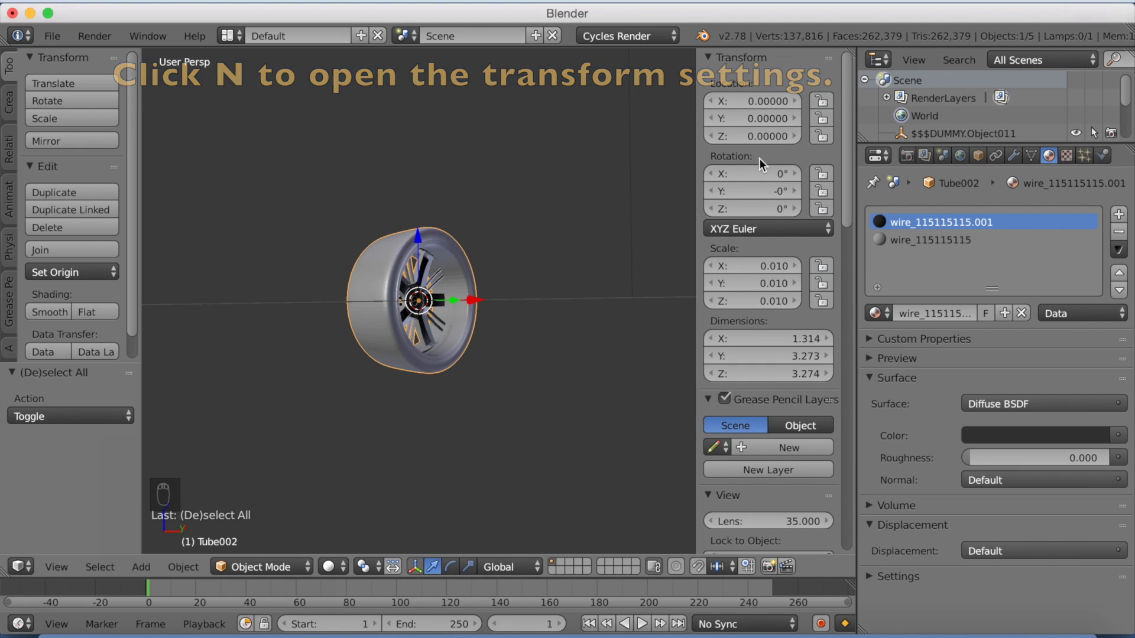
right_click(752, 175)
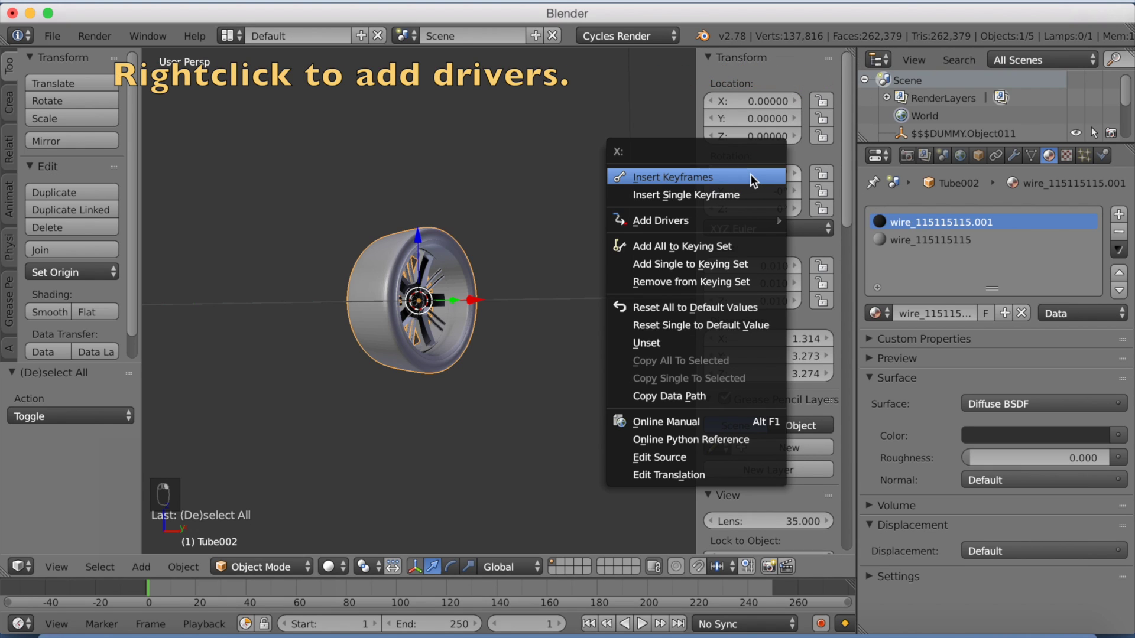
Add a Single from Target driver to the wheel's Rotation X value
mouse_move(729, 219)
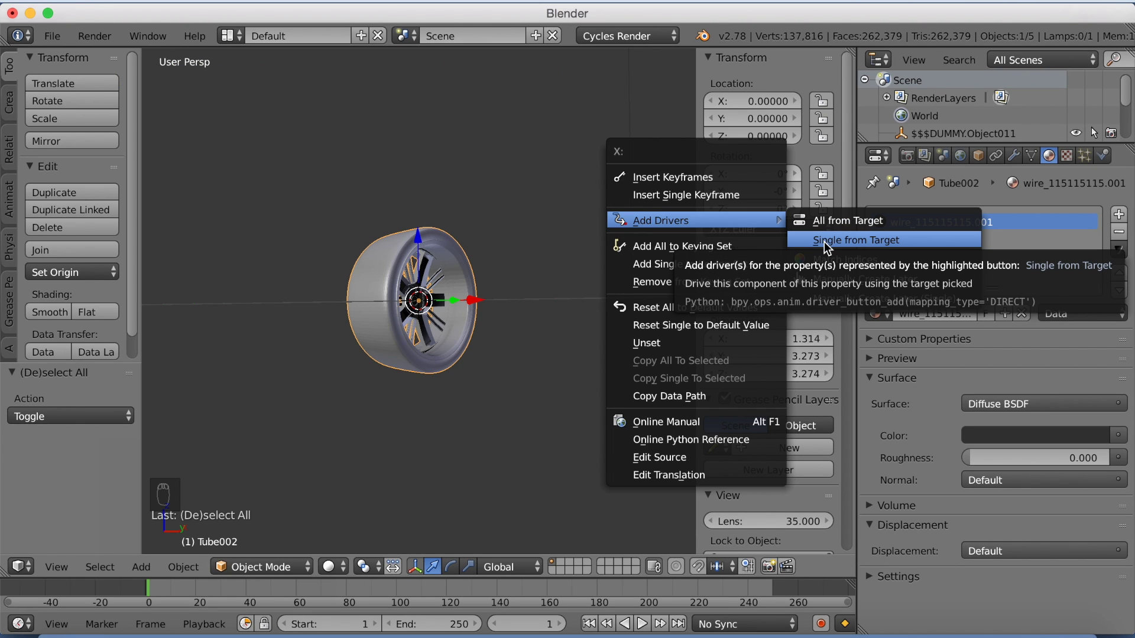
left_click(824, 243)
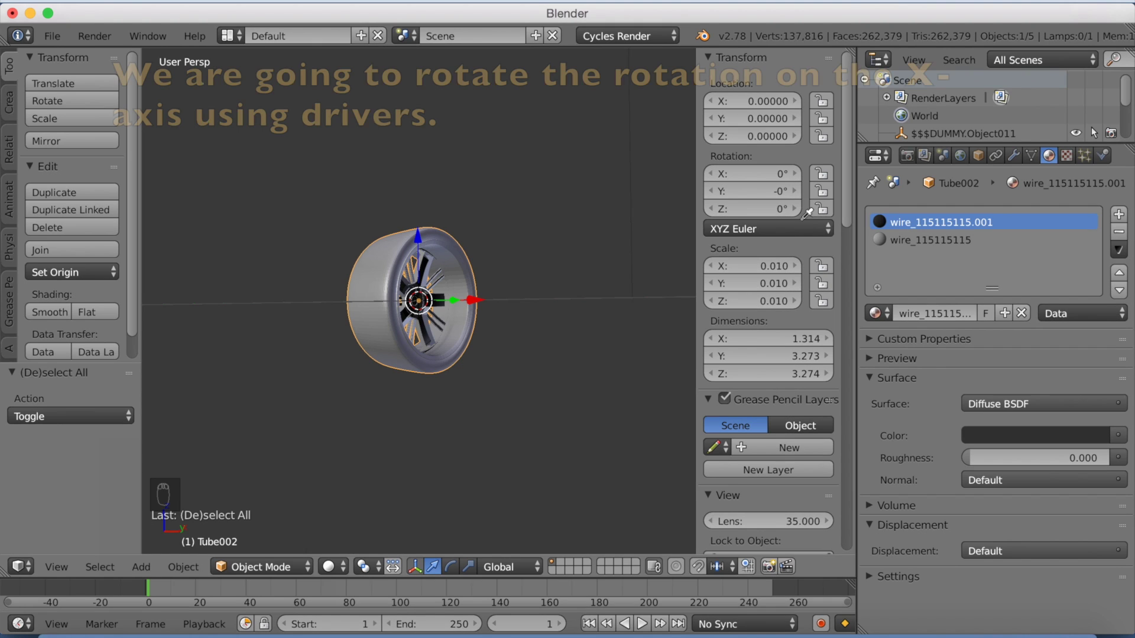
left_click(750, 172)
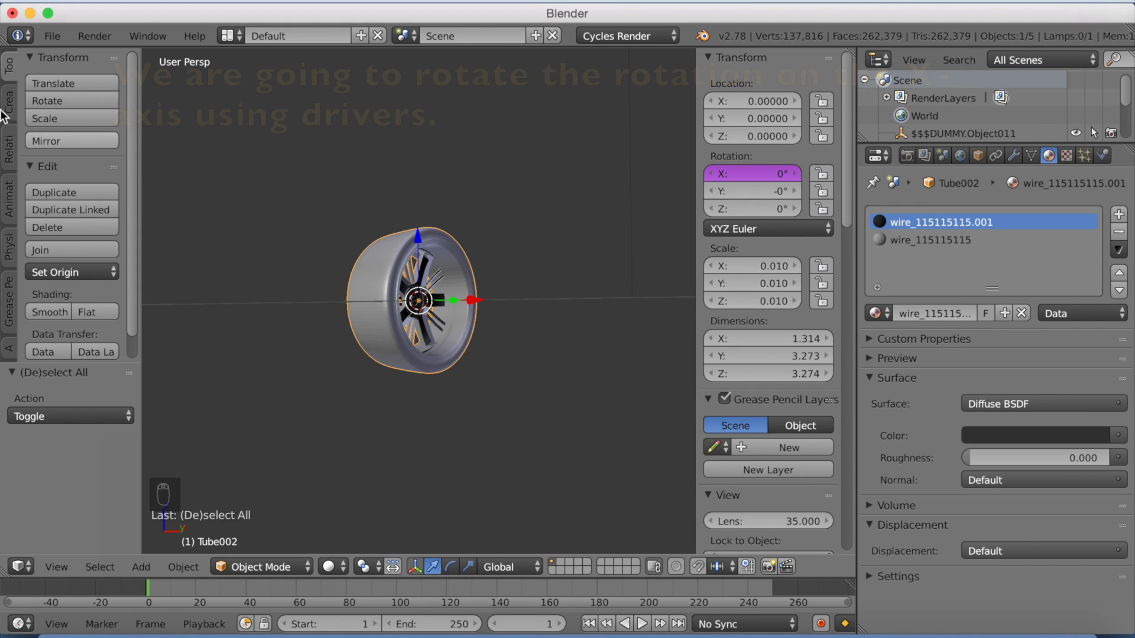
Add a cube-display empty and scale it up to 2.128
key("shift+a")
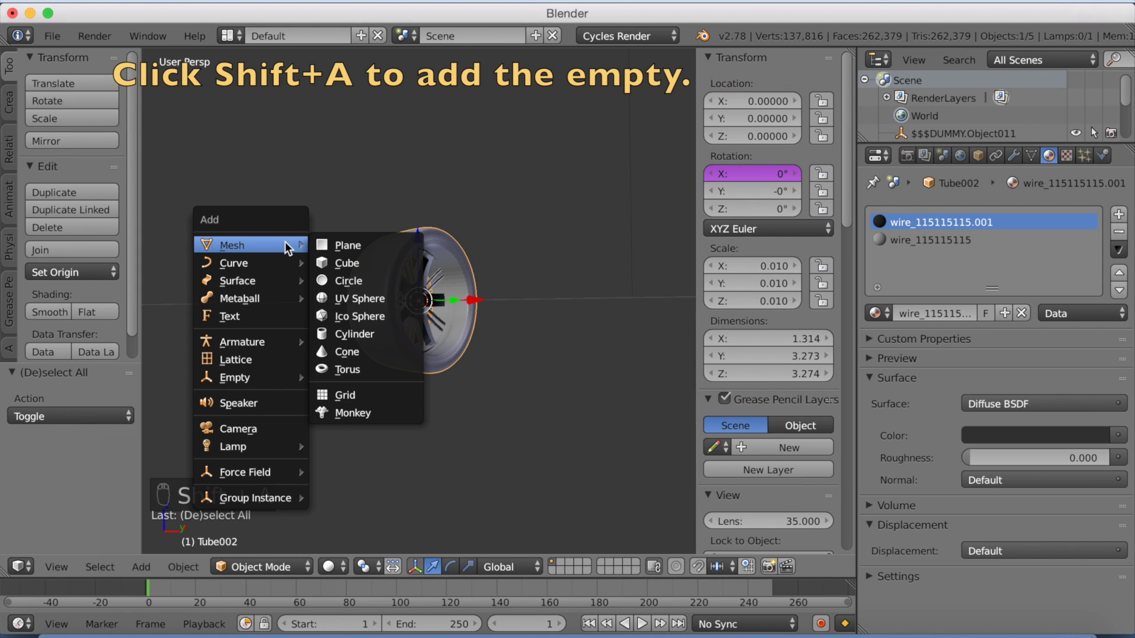
mouse_move(257, 377)
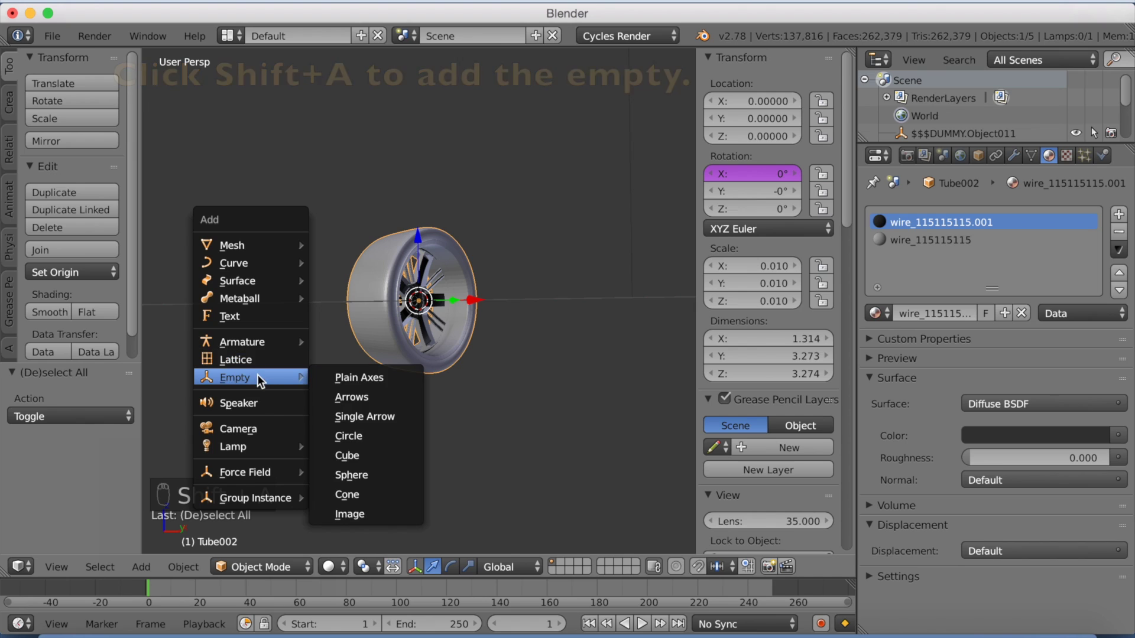
left_click(371, 456)
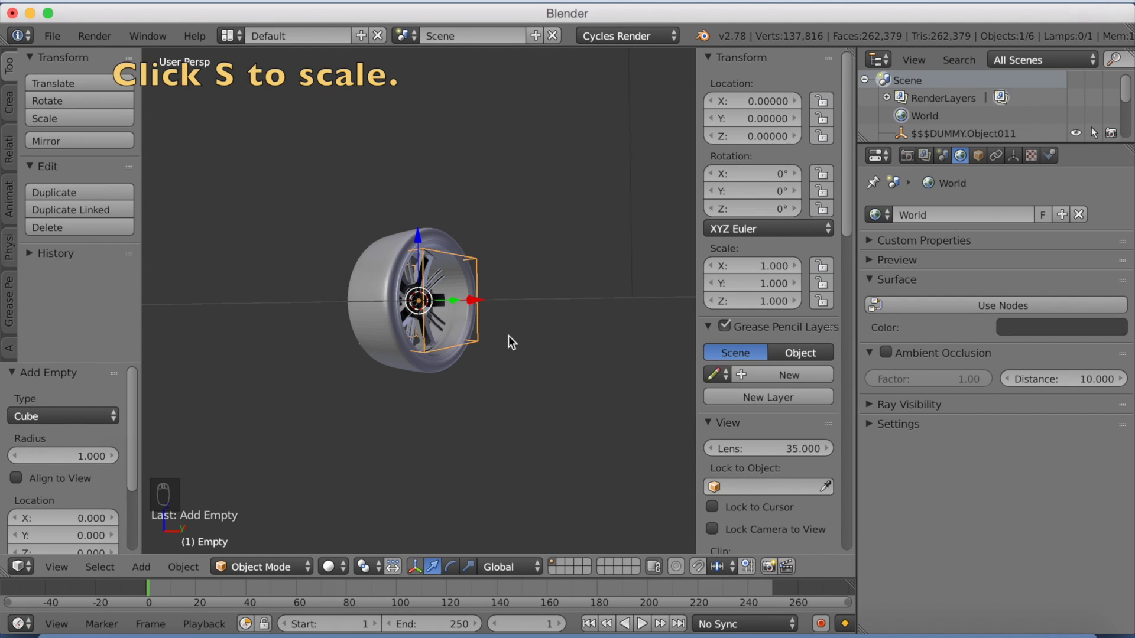
key("s")
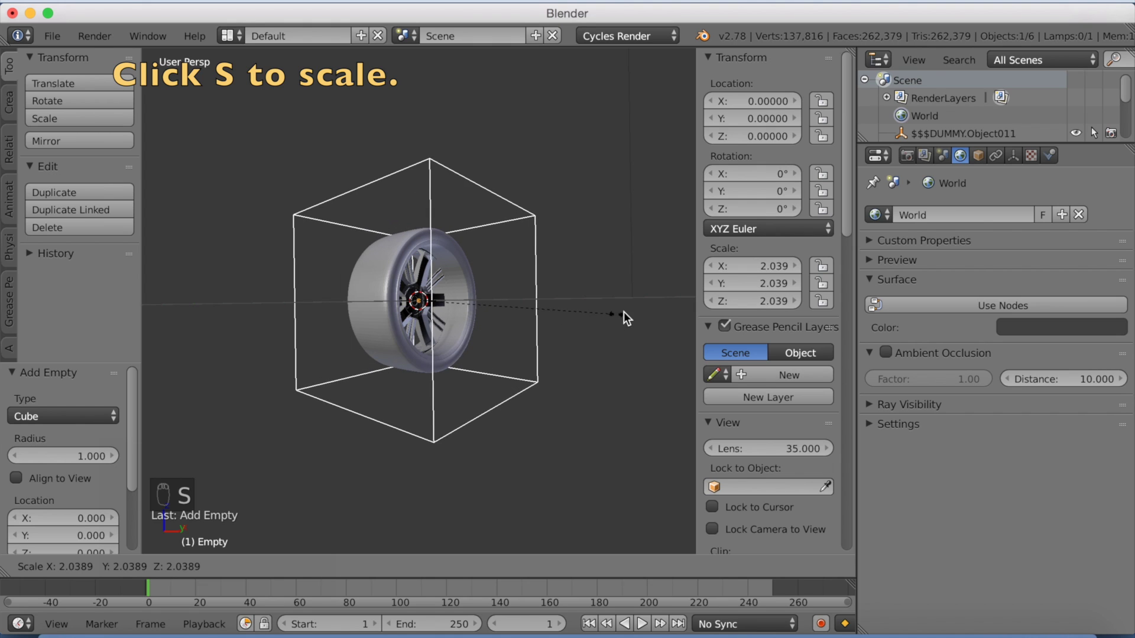
left_click(623, 314)
Raise the empty 2.156 along Z and flatten it along Z
key("g")
key("z")
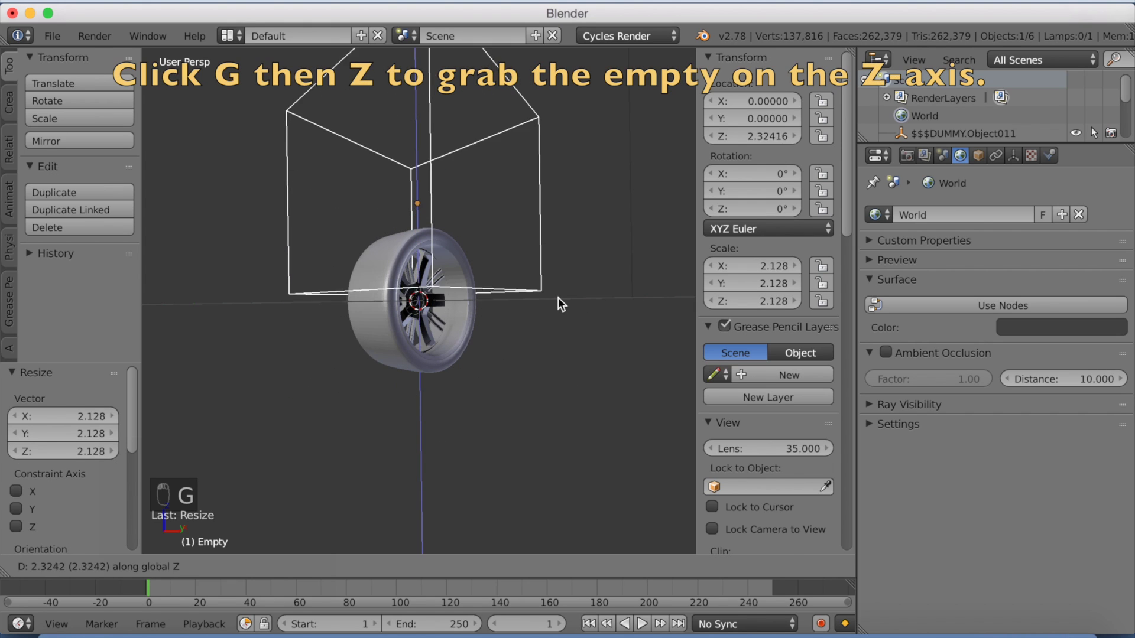
left_click(556, 310)
middle_click_drag(600, 297, 645, 314)
scroll(536, 303, "down", 4)
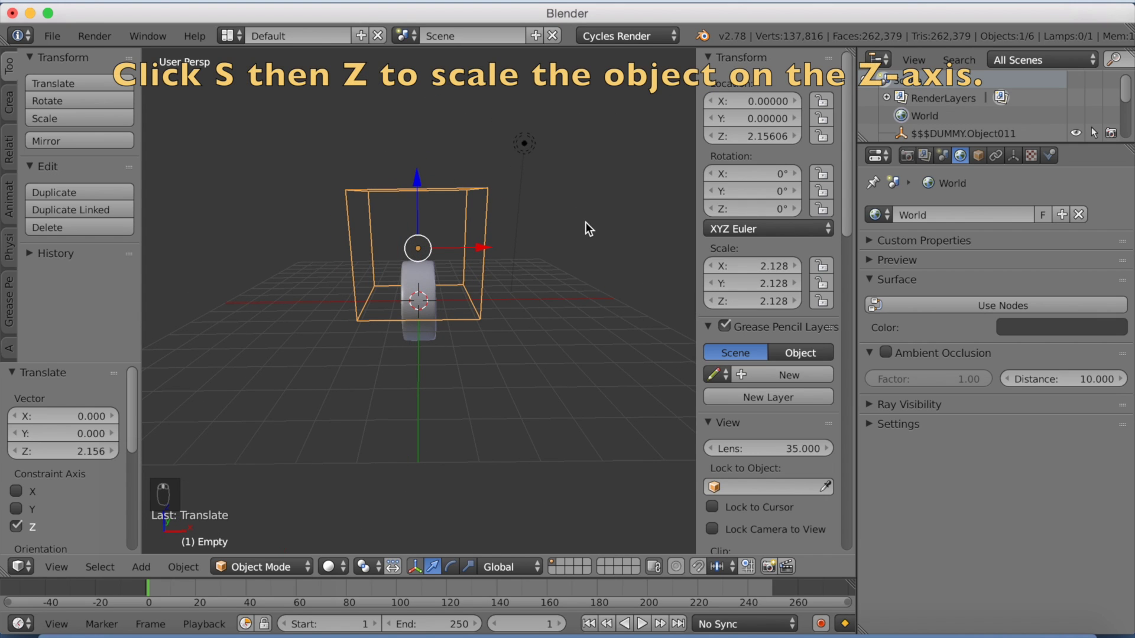
key("s")
key("z")
left_click(513, 285)
Move the empty 2.820 along X and stretch it along Y to 4.072
key("g")
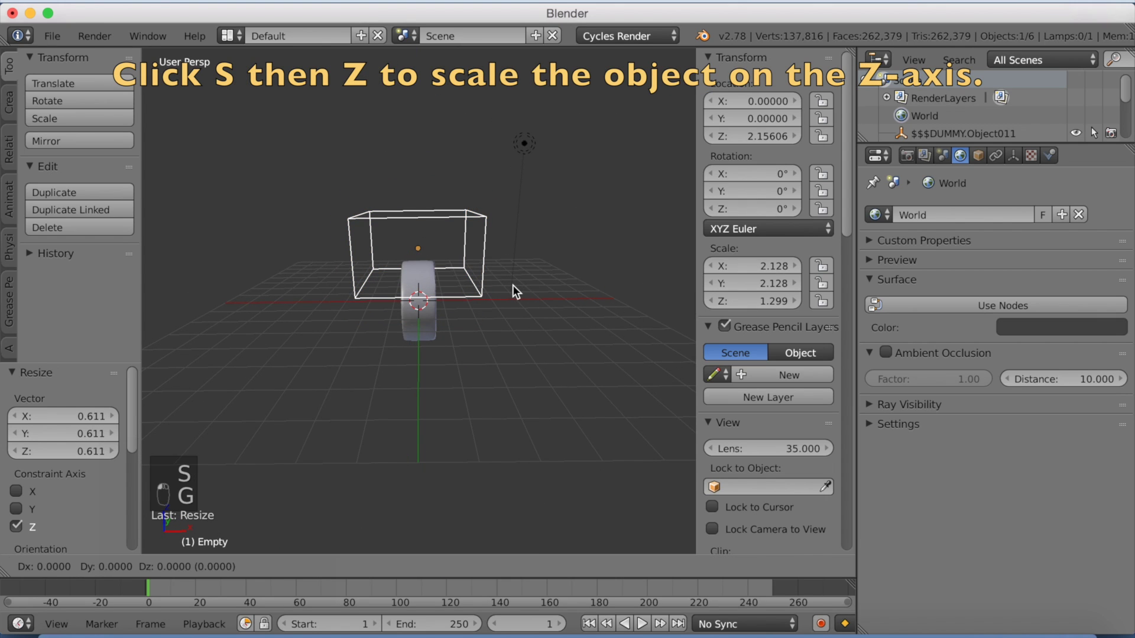
key("x")
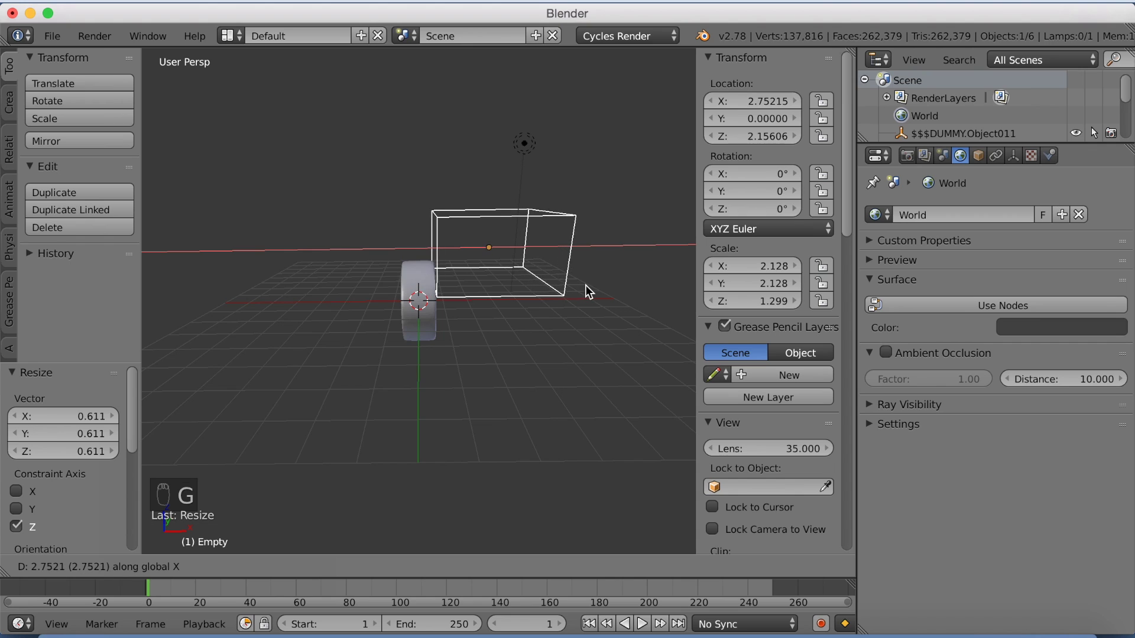
left_click(585, 285)
middle_click_drag(542, 301, 595, 282)
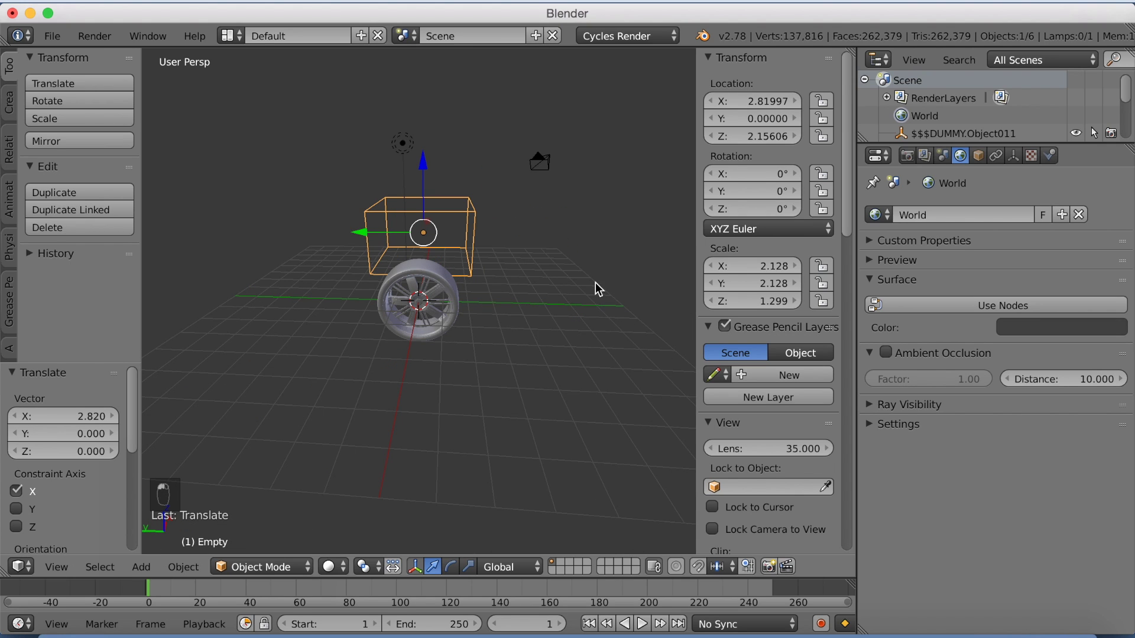
key("s")
key("y")
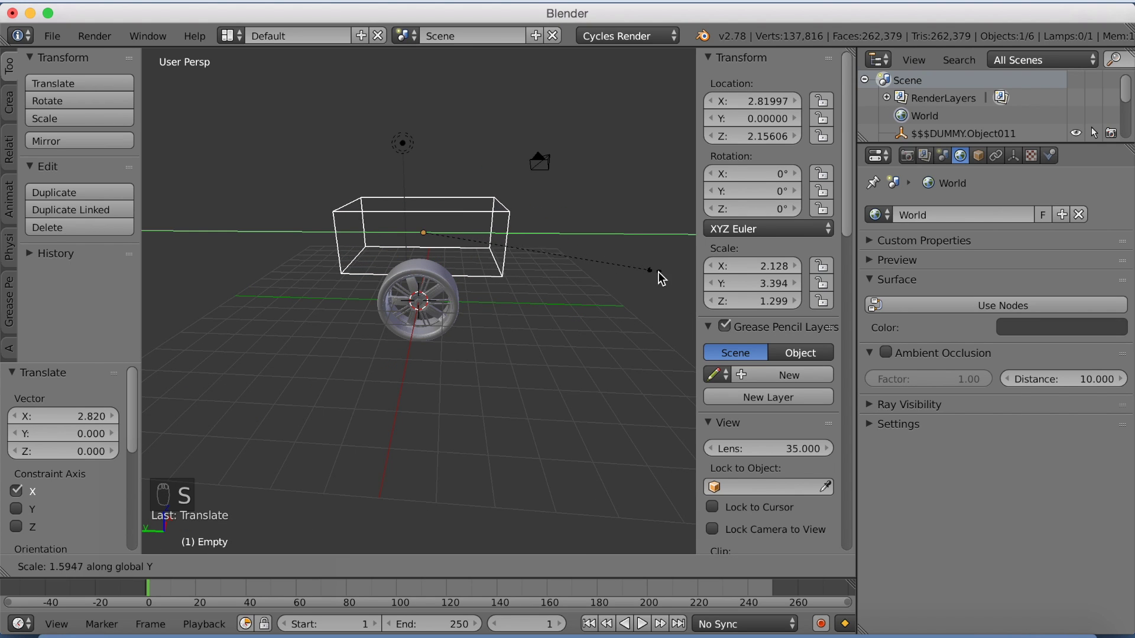
left_click(152, 285)
Shift the box empty along Y over the wheel and lower it slightly along Z
key("g")
key("y")
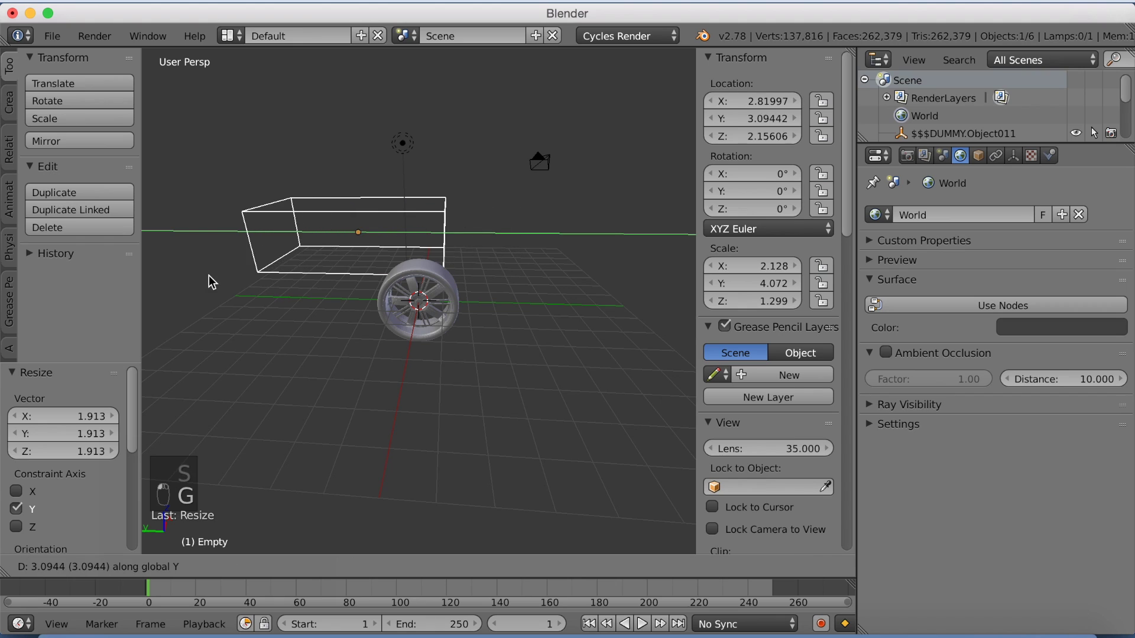
left_click(230, 286)
middle_click_drag(361, 317, 313, 302)
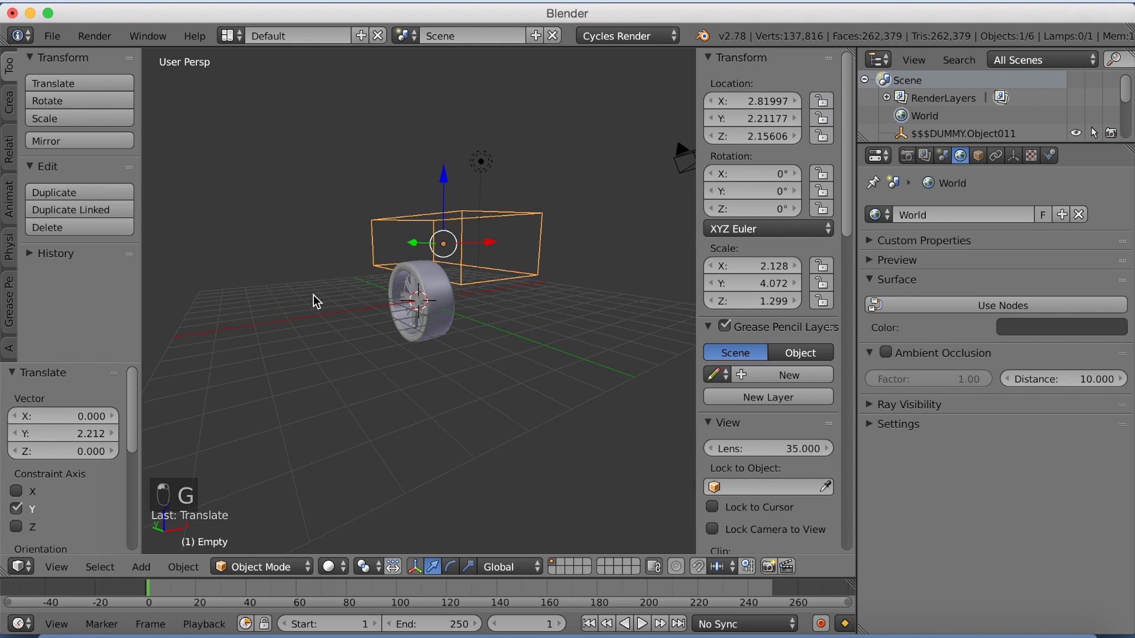
middle_click_drag(524, 271, 527, 271)
key("g")
key("z")
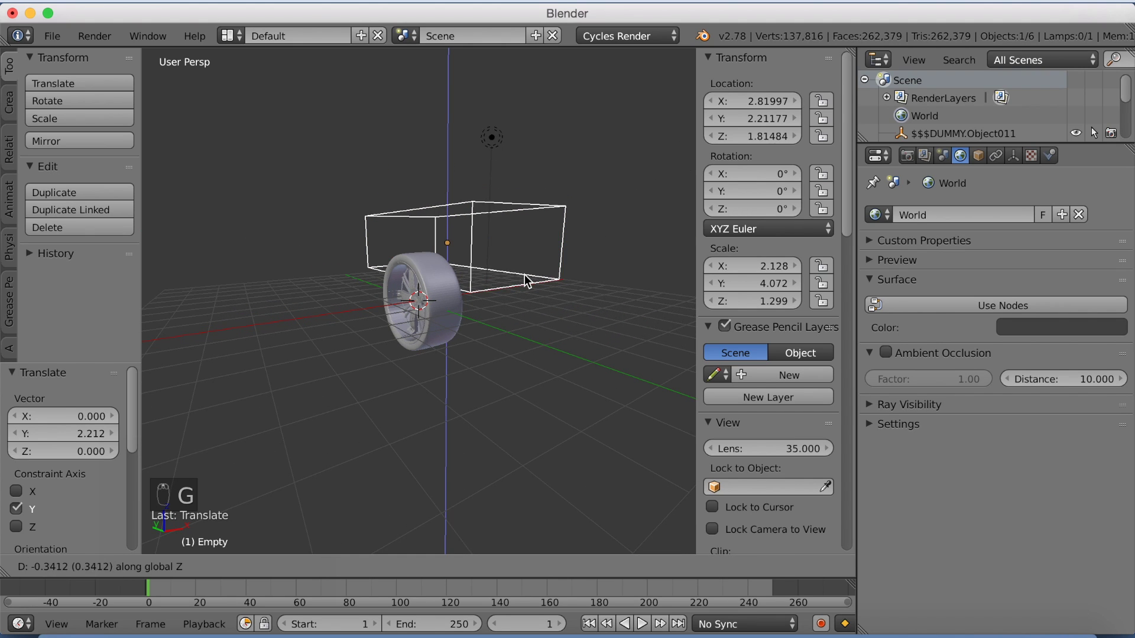
left_click(438, 307)
right_click(438, 307)
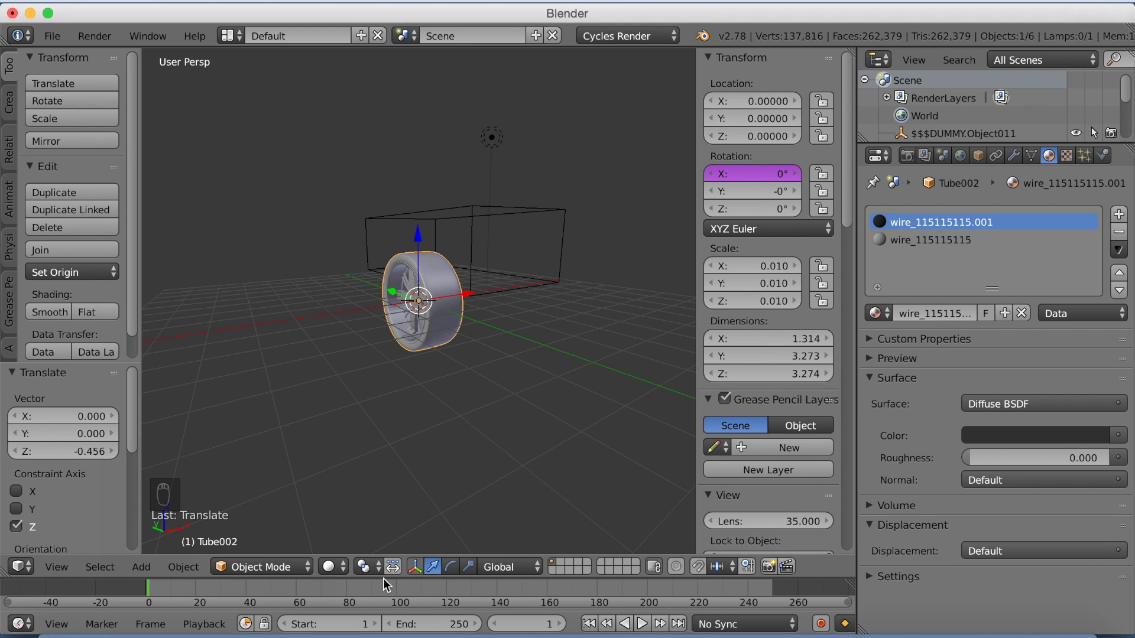
Enlarge the timeline area and turn it into a Graph Editor in Drivers mode
left_click_drag(379, 580, 430, 319)
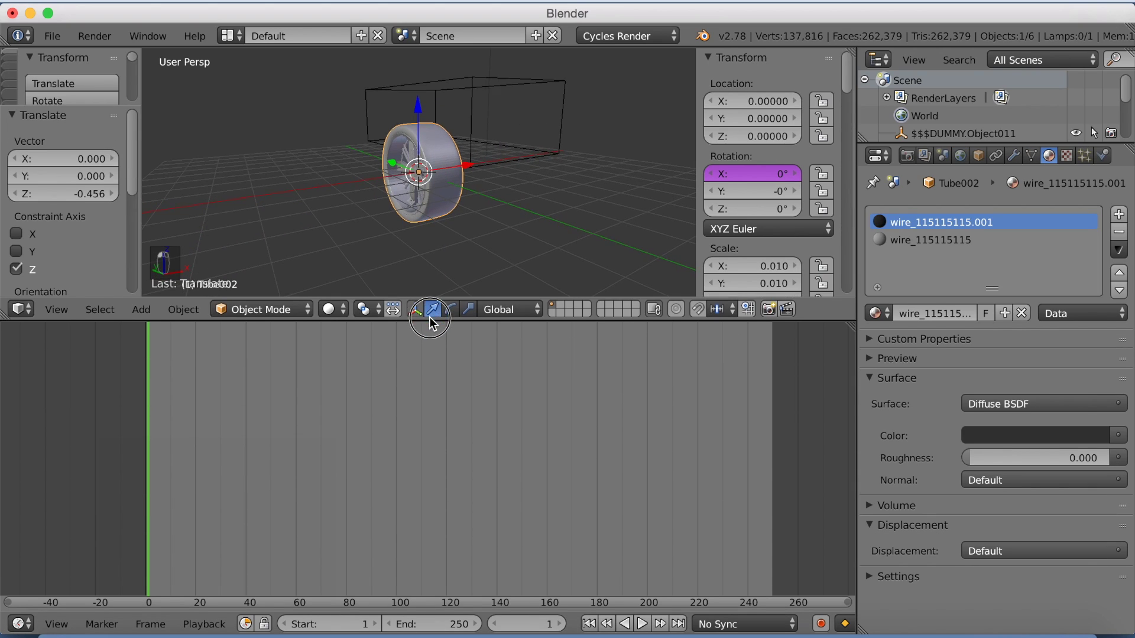
left_click(21, 624)
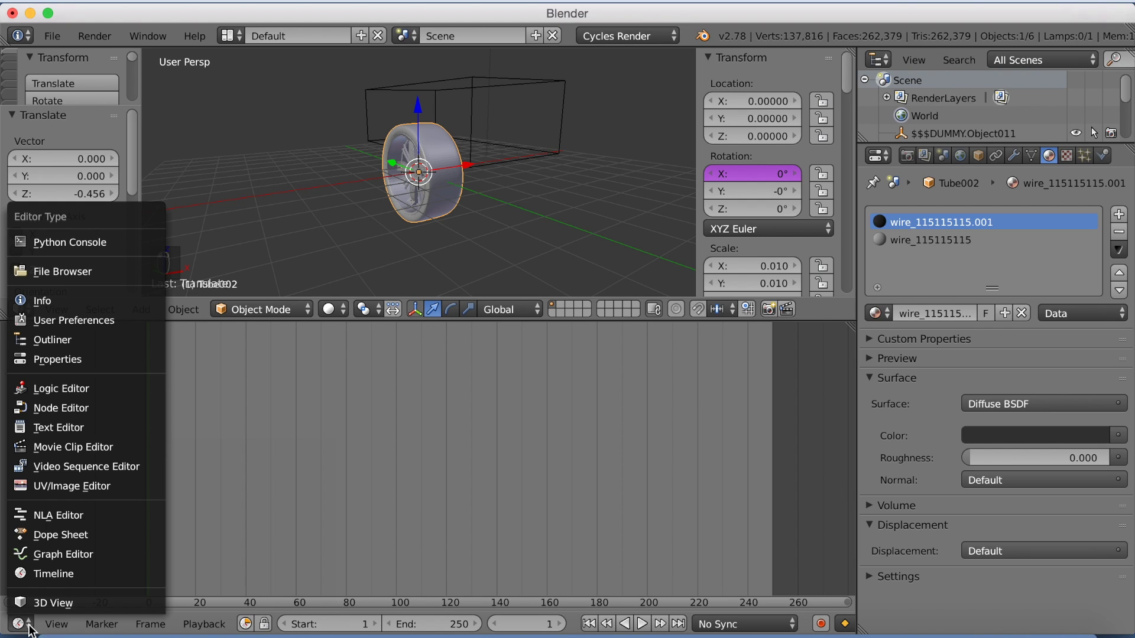
left_click(53, 554)
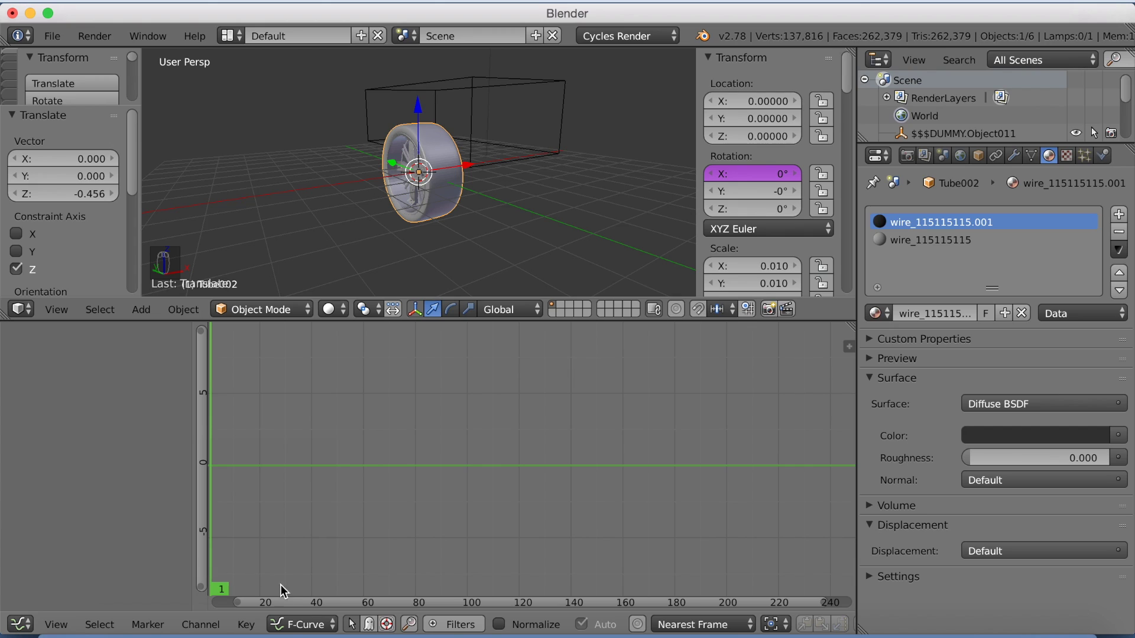
left_click(303, 624)
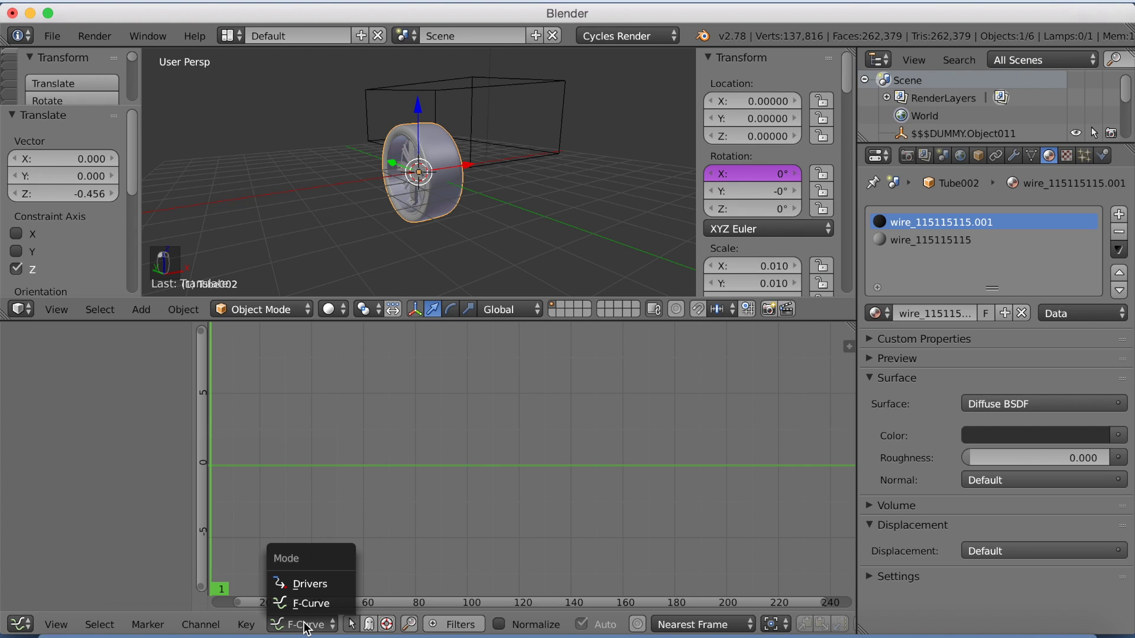
left_click(309, 584)
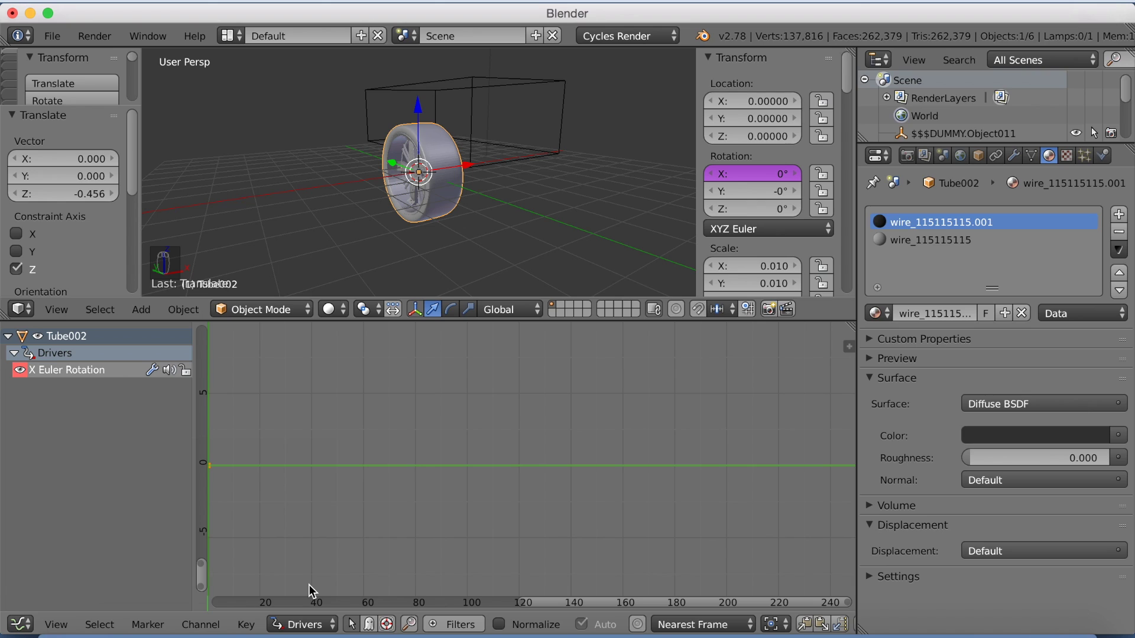
Select the X Euler Rotation driver channel and show its Drivers settings in the sidebar
left_click(118, 371)
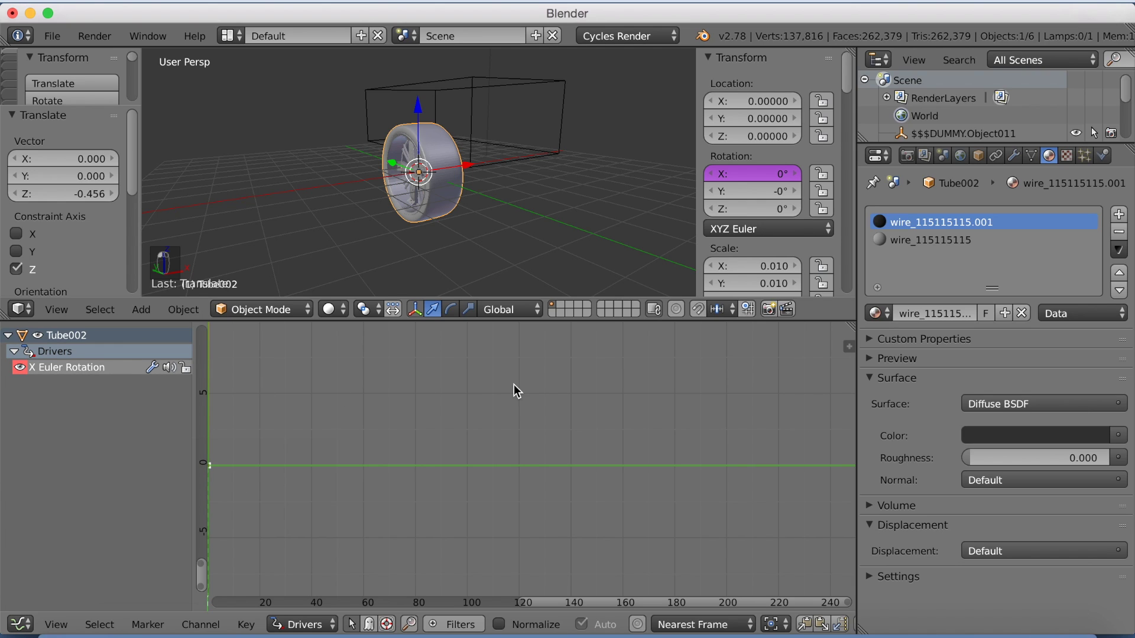
key("n")
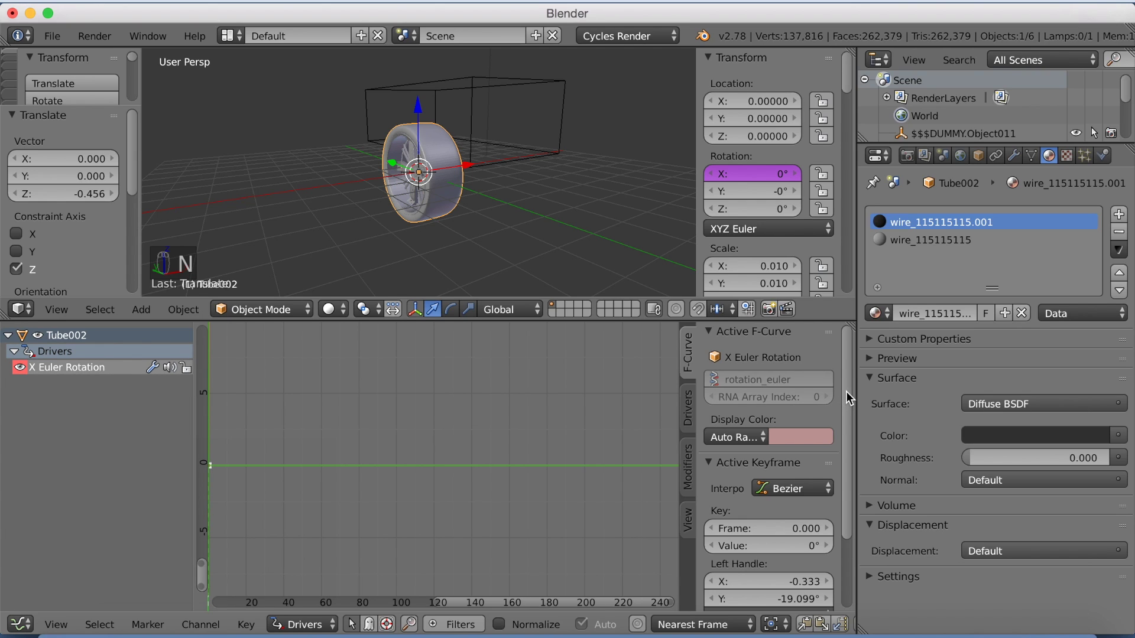
scroll(849, 407, "down", 3)
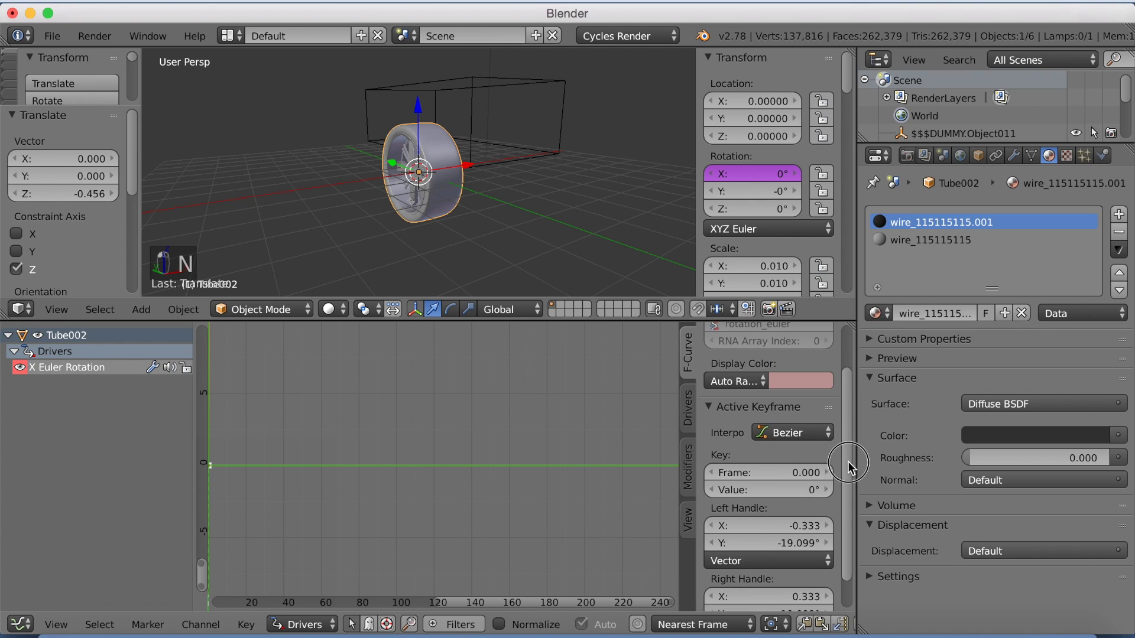
left_click(689, 408)
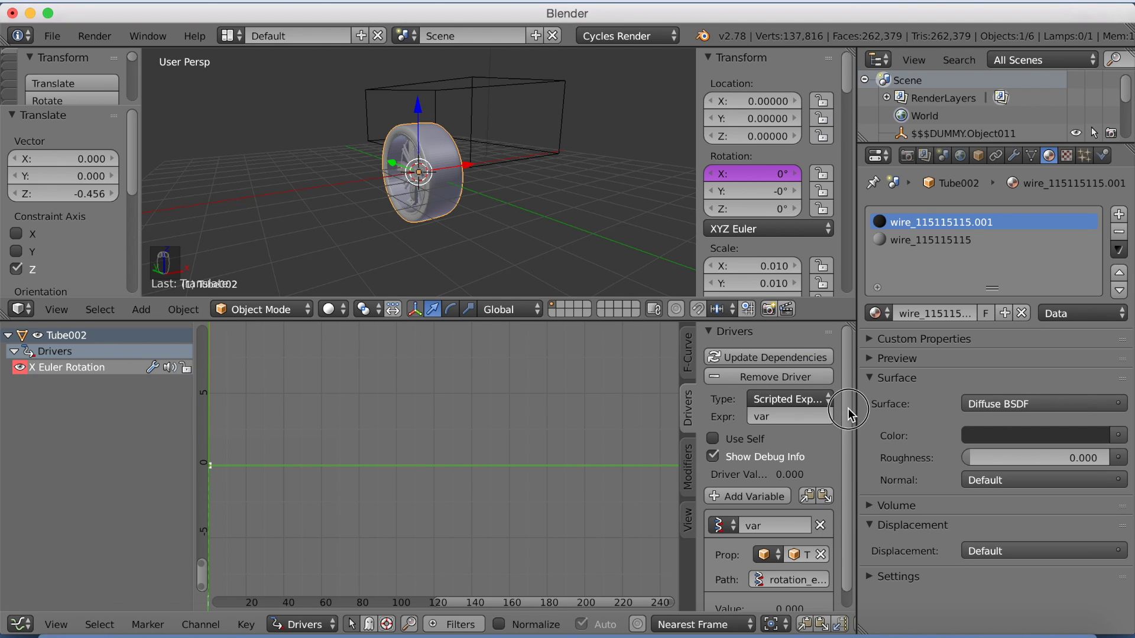
scroll(848, 408, "down", 1)
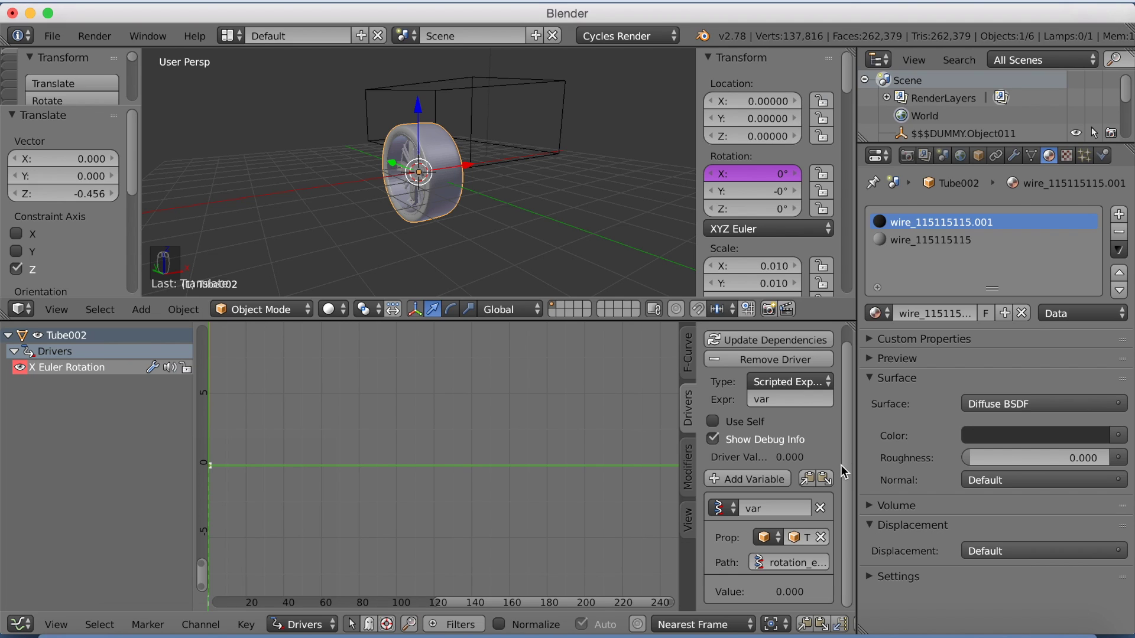
Retarget the driver variable to the Empty as a Transform Channel reading Y Location
left_click(821, 538)
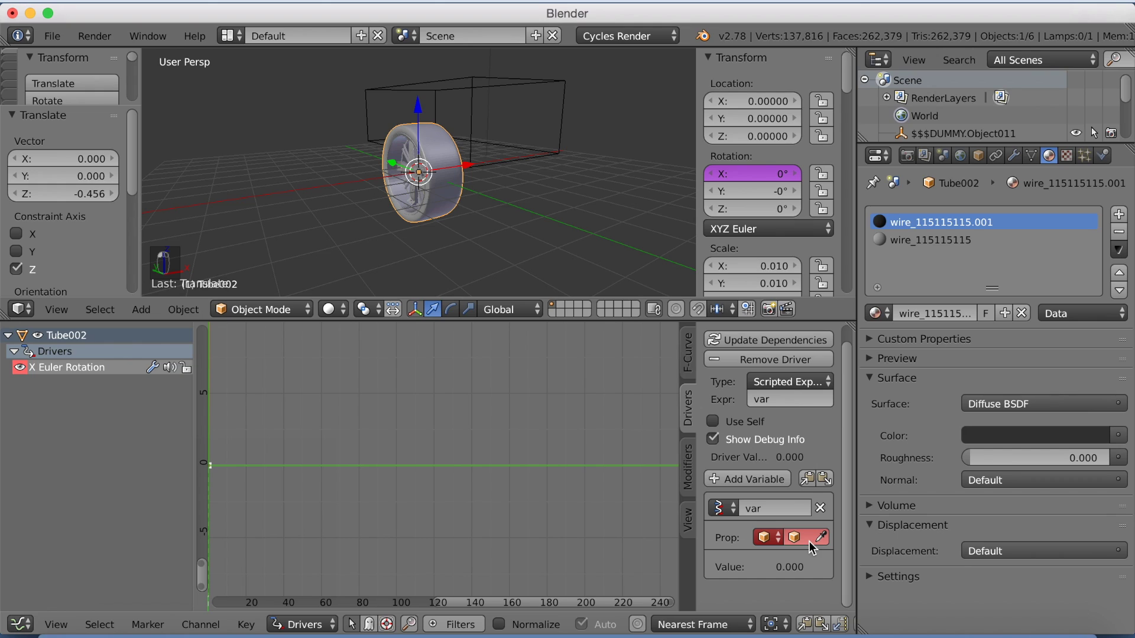
left_click(804, 539)
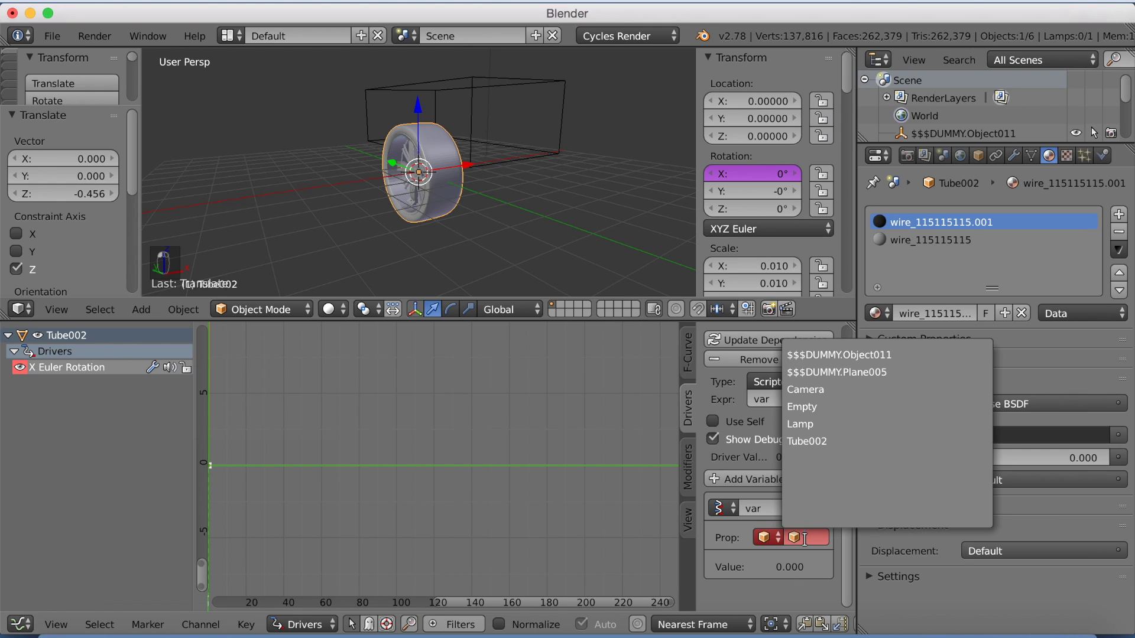
left_click(812, 406)
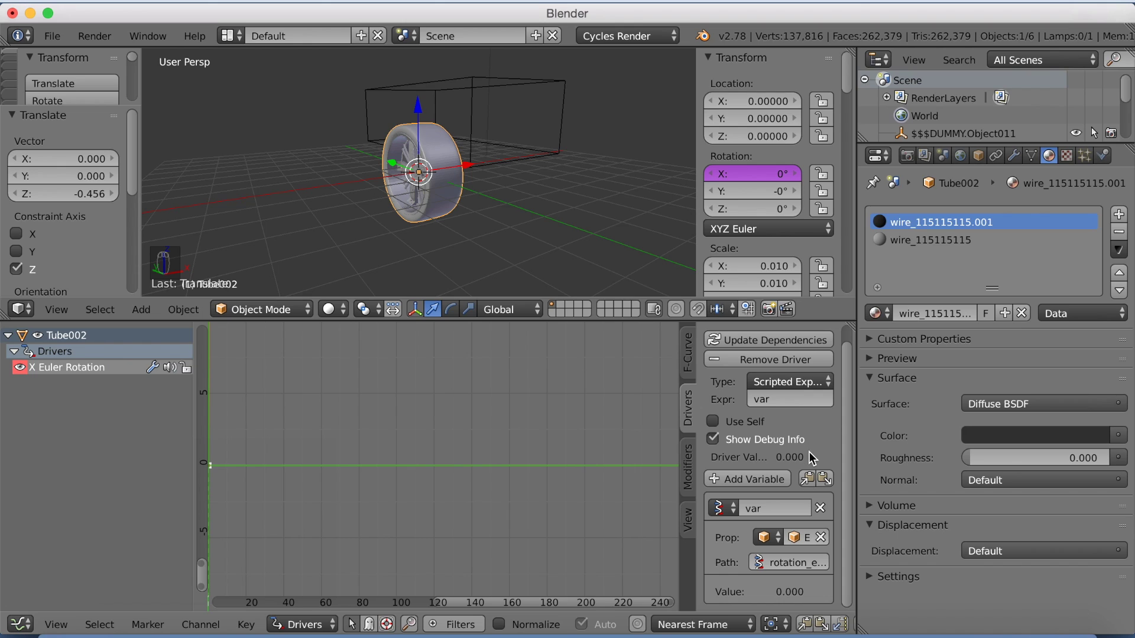
left_click(724, 508)
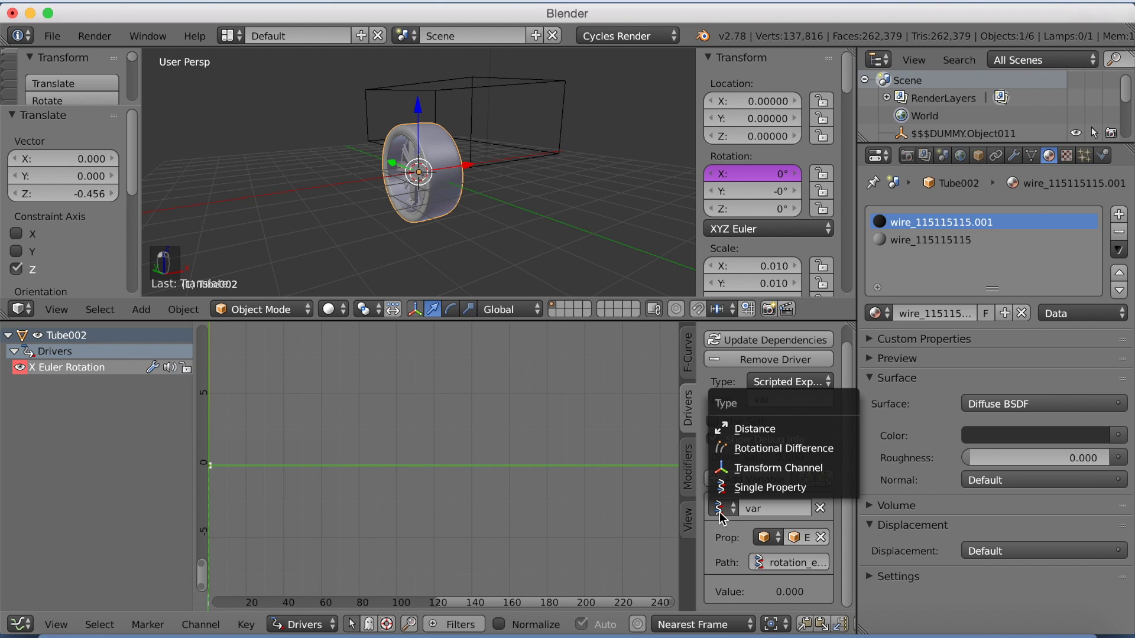
left_click(750, 468)
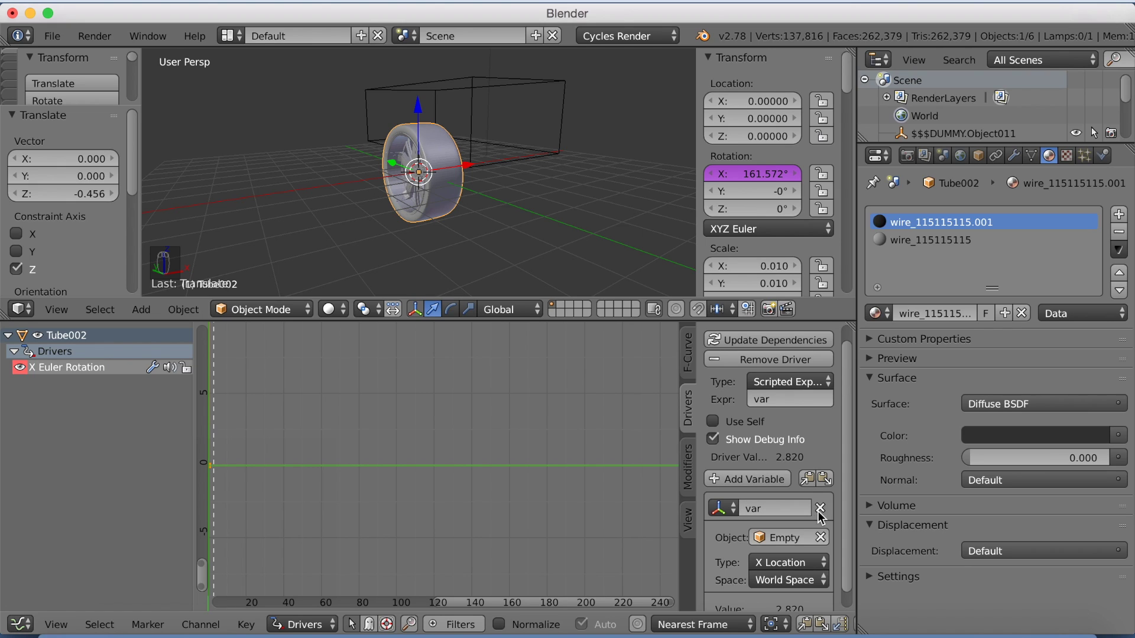
scroll(845, 529, "down", 1)
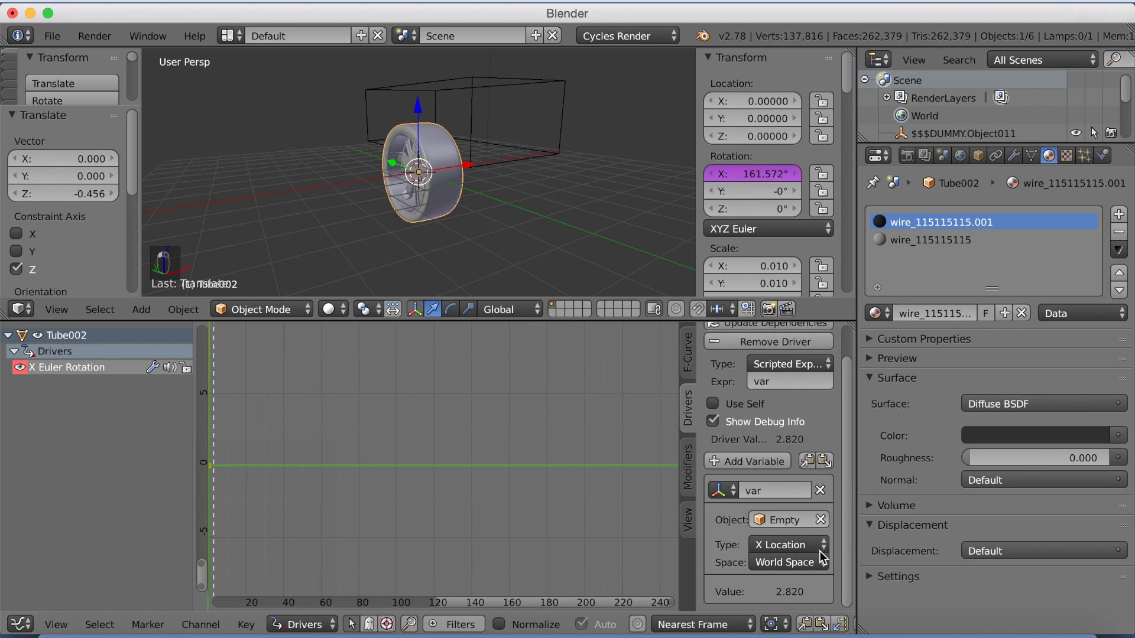
left_click(785, 544)
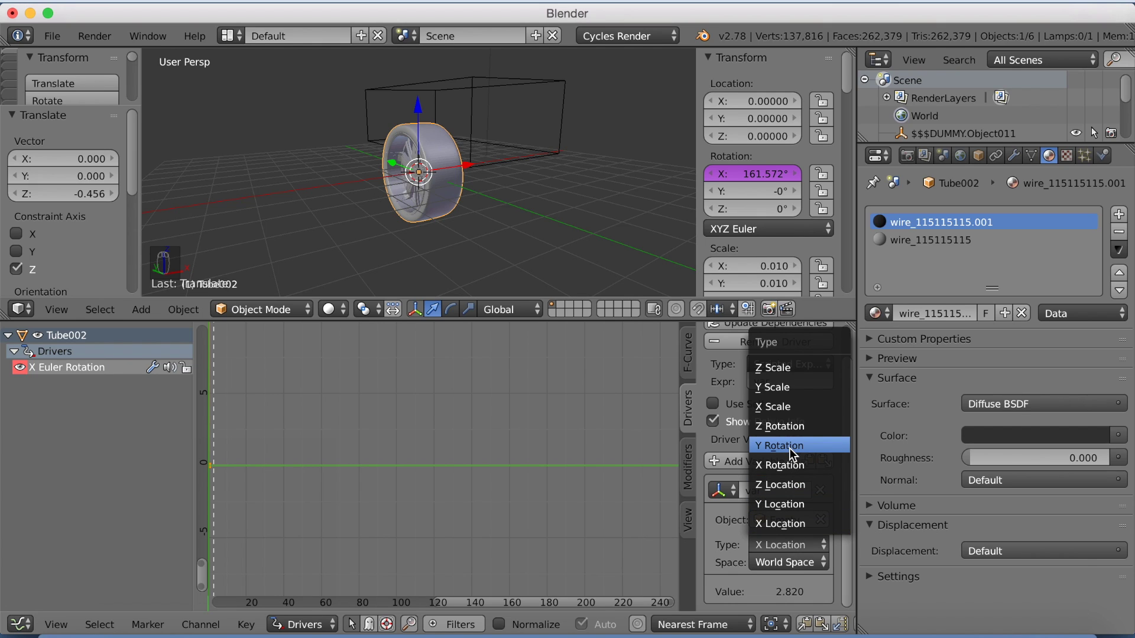
left_click(794, 505)
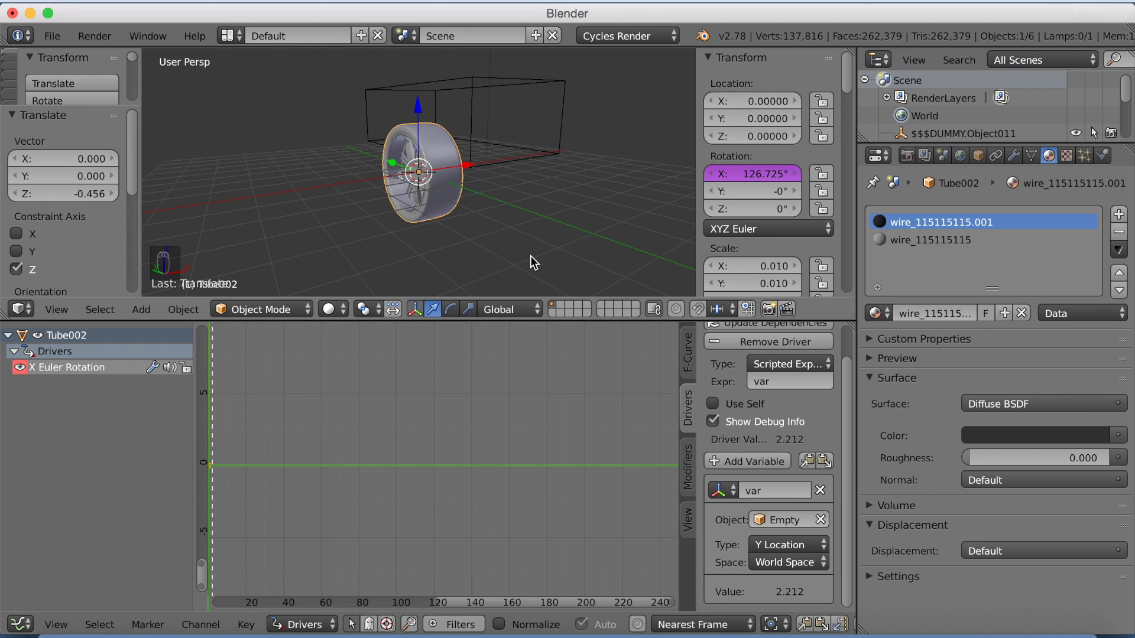
Select the Empty and trial-move it along Y, then cancel to restore its position
scroll(845, 396, "up", 2)
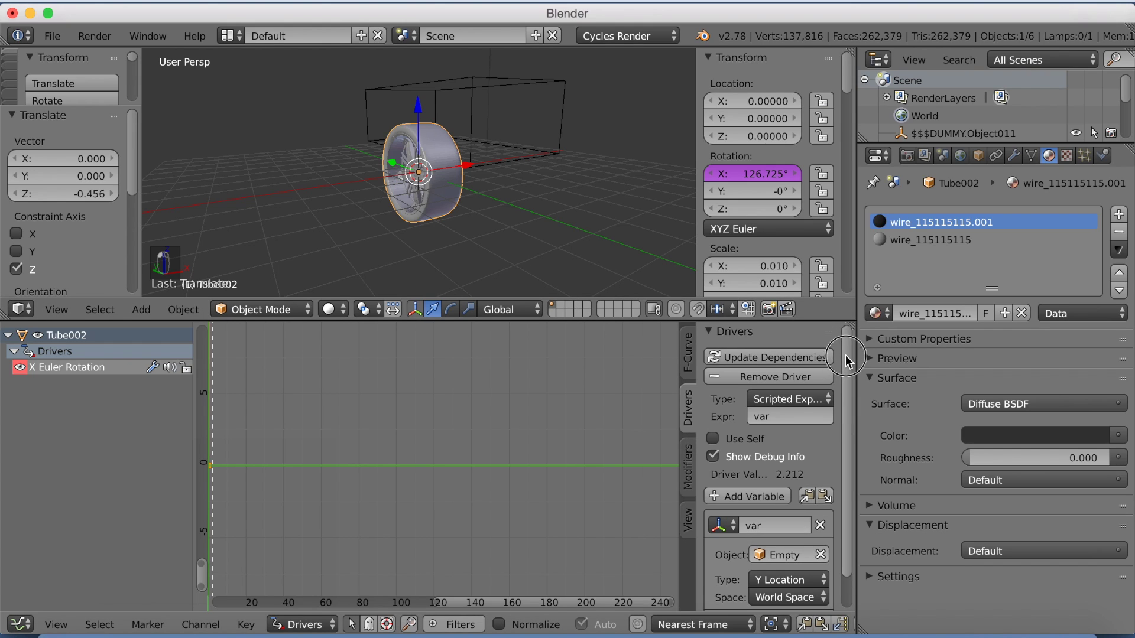
right_click(489, 89)
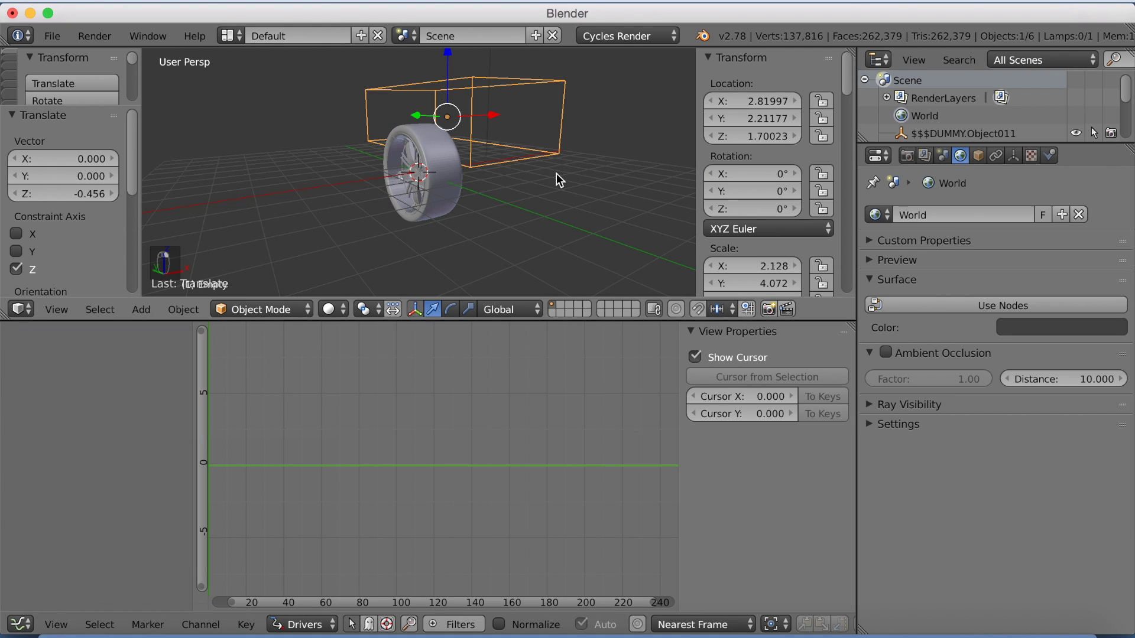
key("g")
key("y")
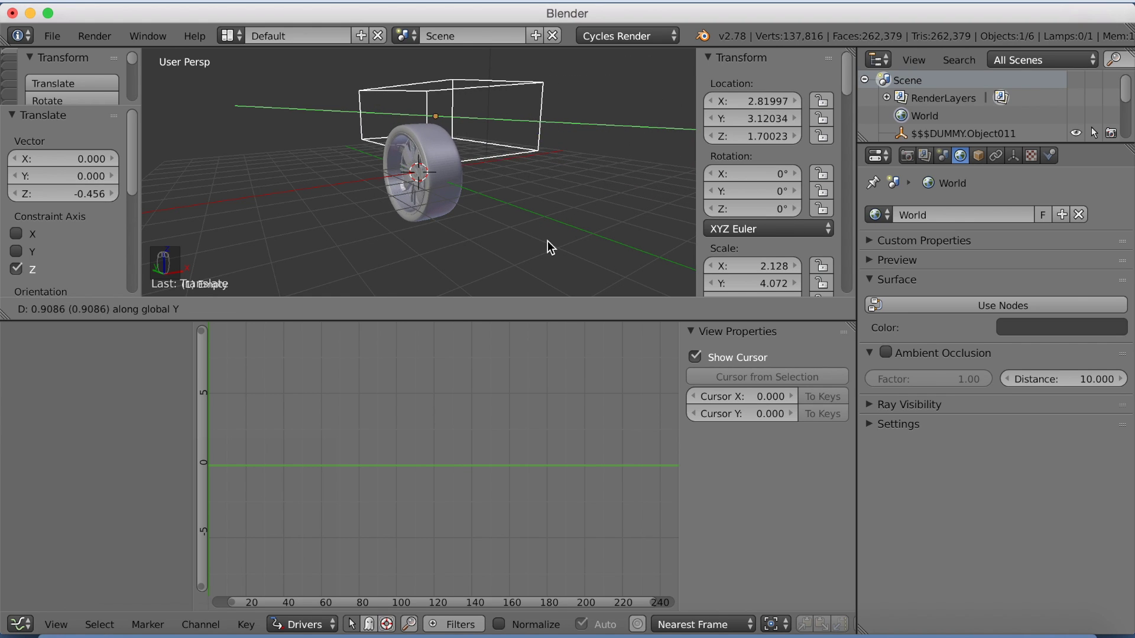
key("Escape")
Change the wheel driver's expression from 'var' to '-var'
right_click(452, 172)
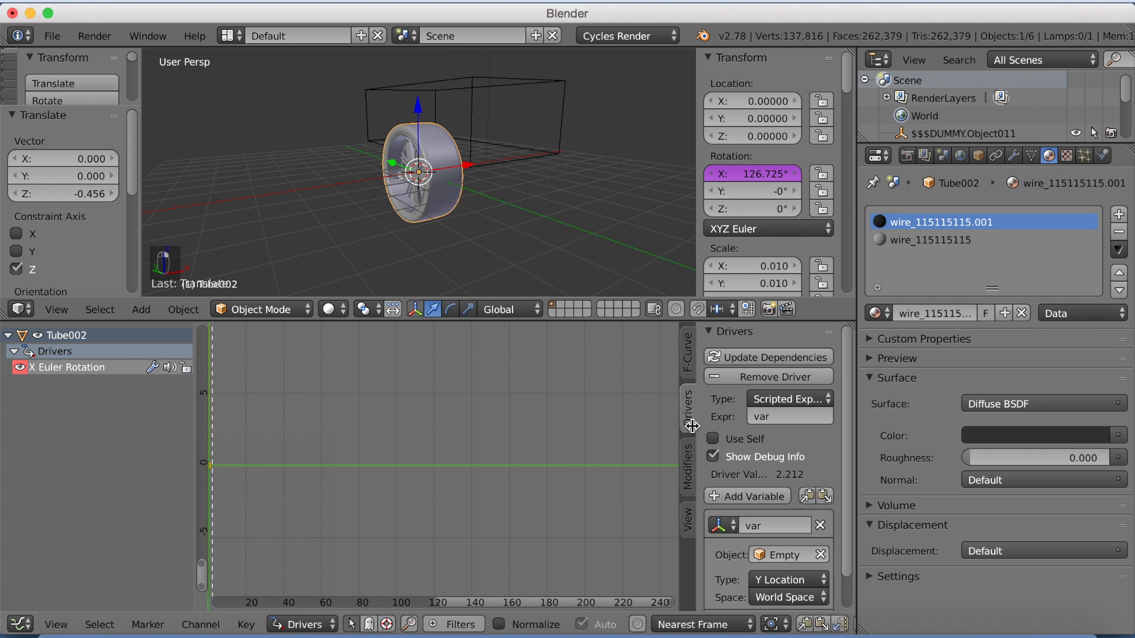
left_click(769, 416)
left_click(750, 418)
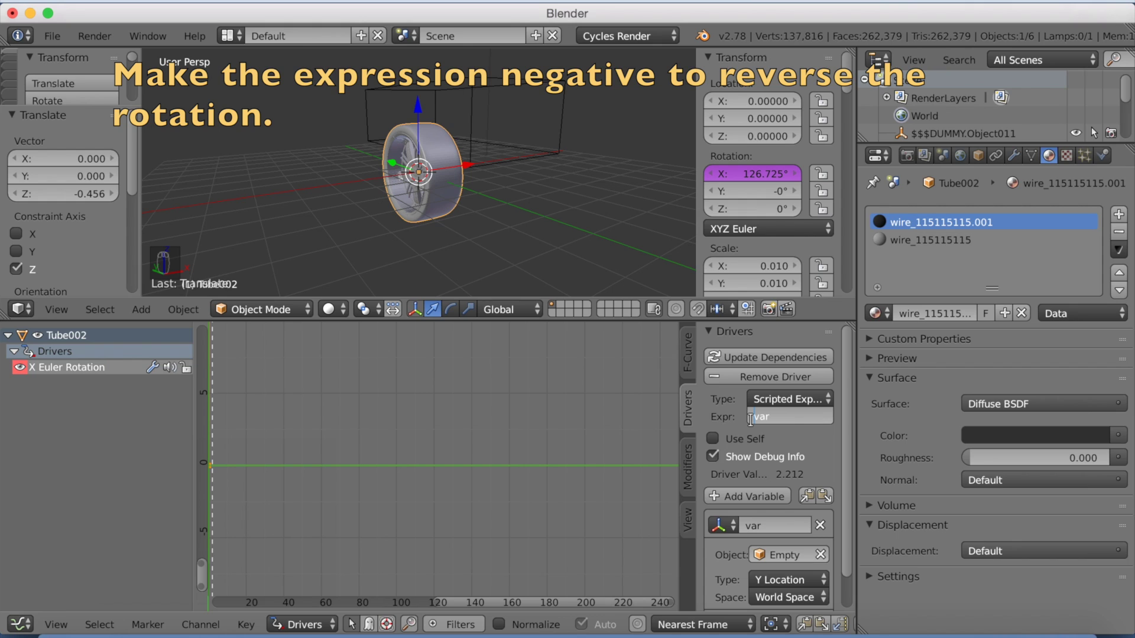
type("-")
key("Return")
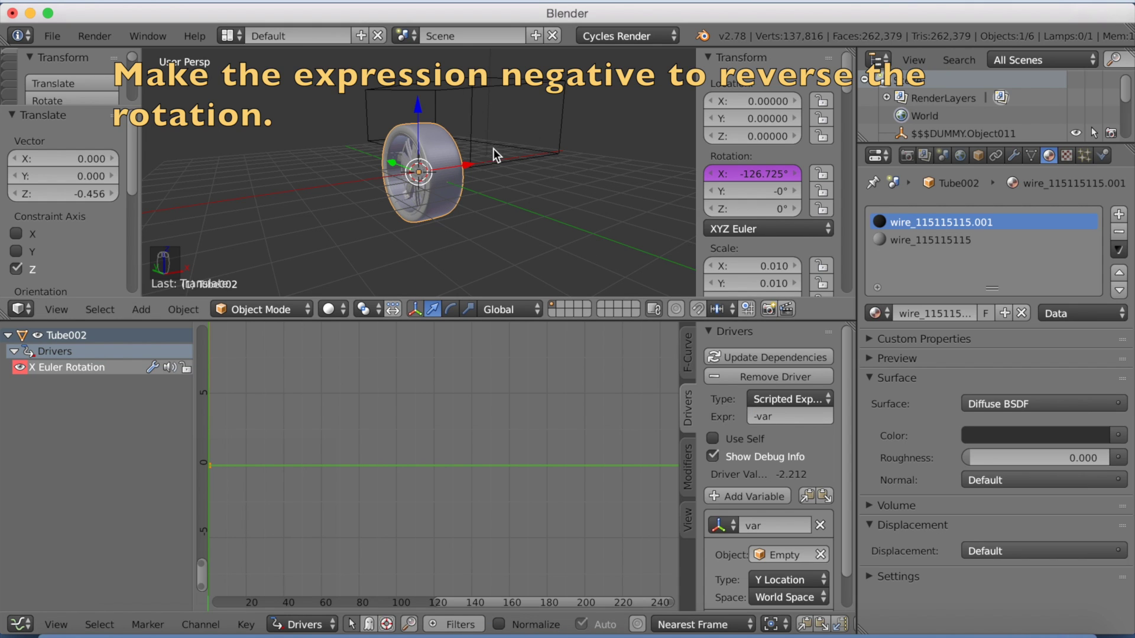
middle_click_drag(492, 148, 457, 154)
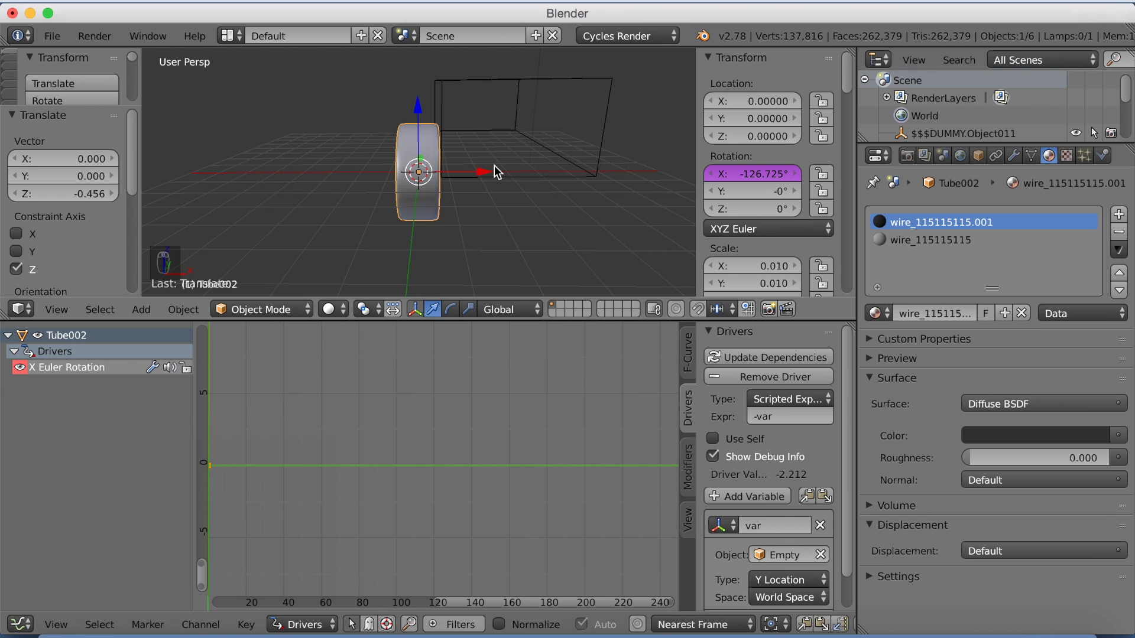
Duplicate the driven wheel and place the copy along X
key("shift+d")
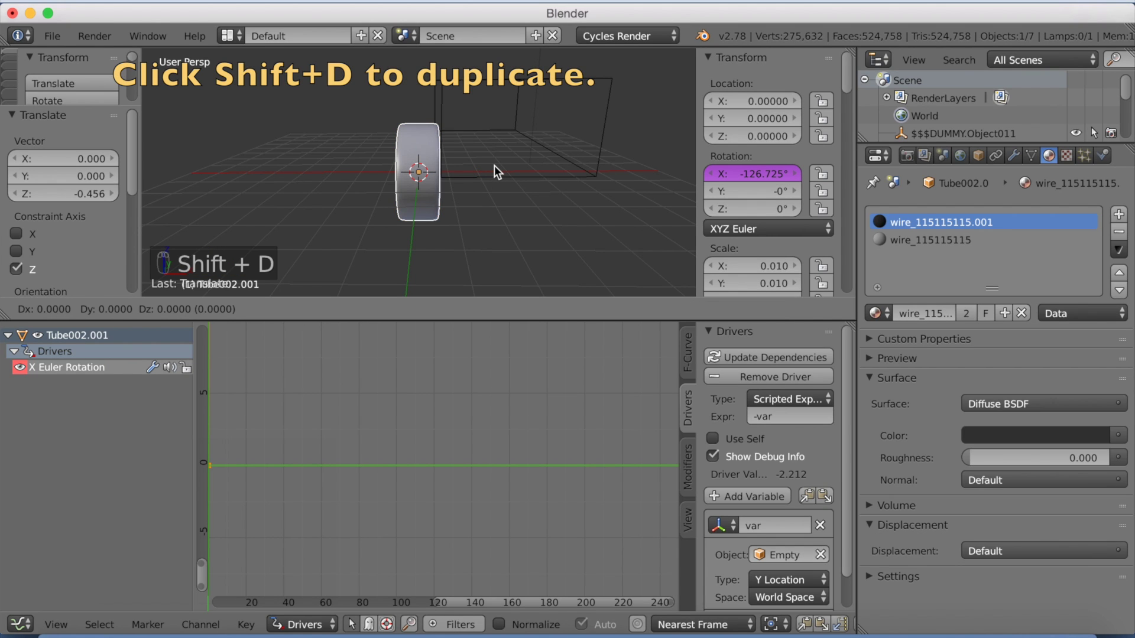
key("x")
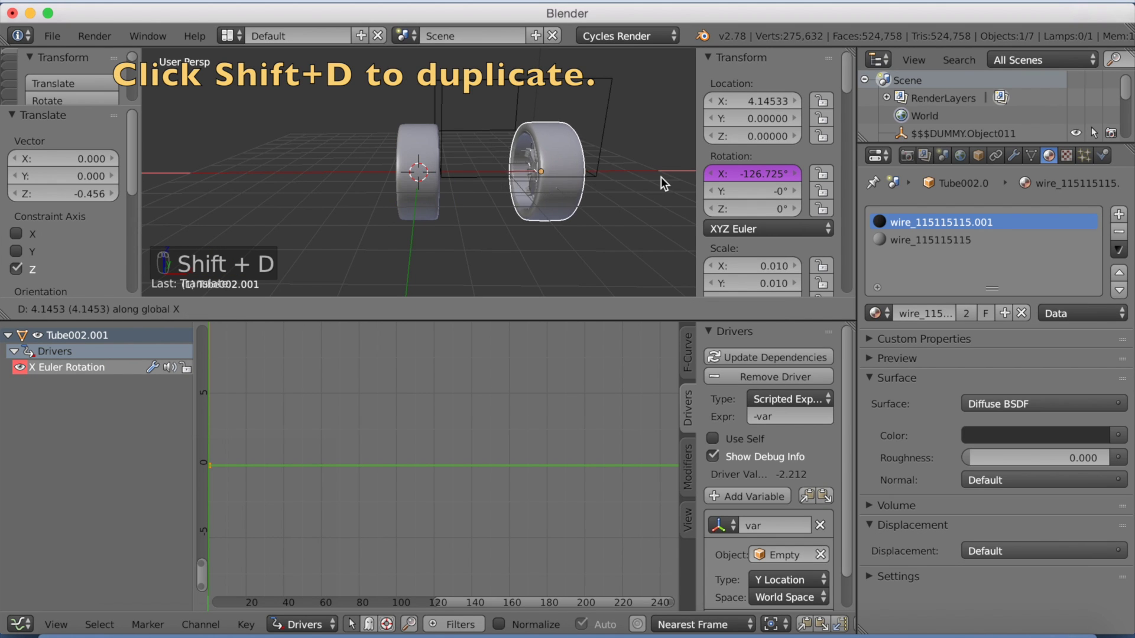
left_click(670, 183)
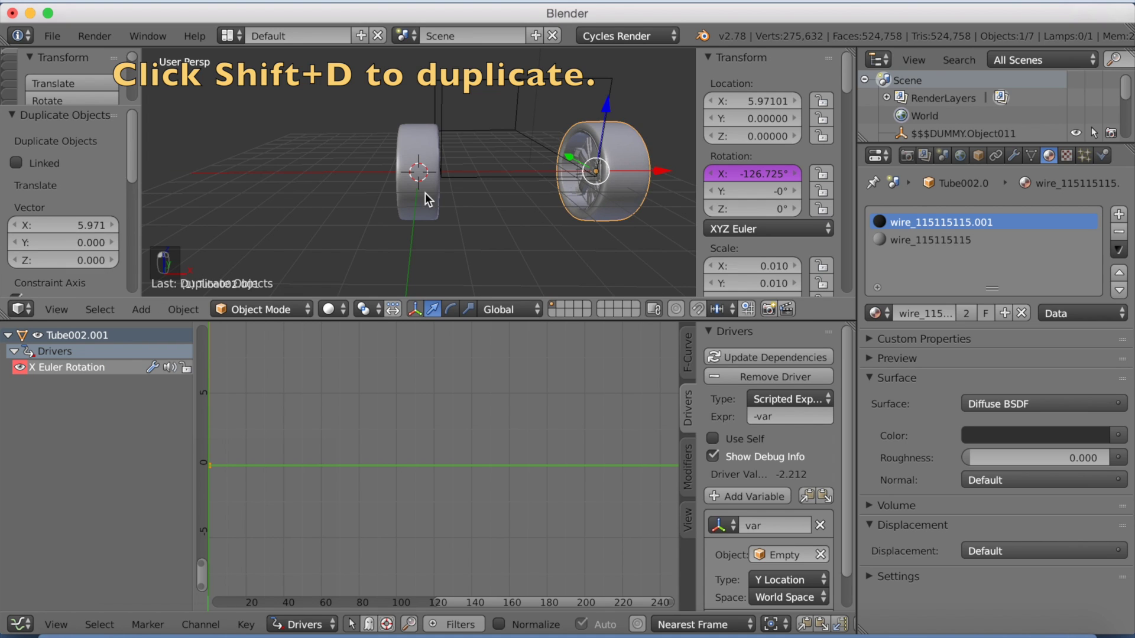
middle_click_drag(425, 193, 549, 190)
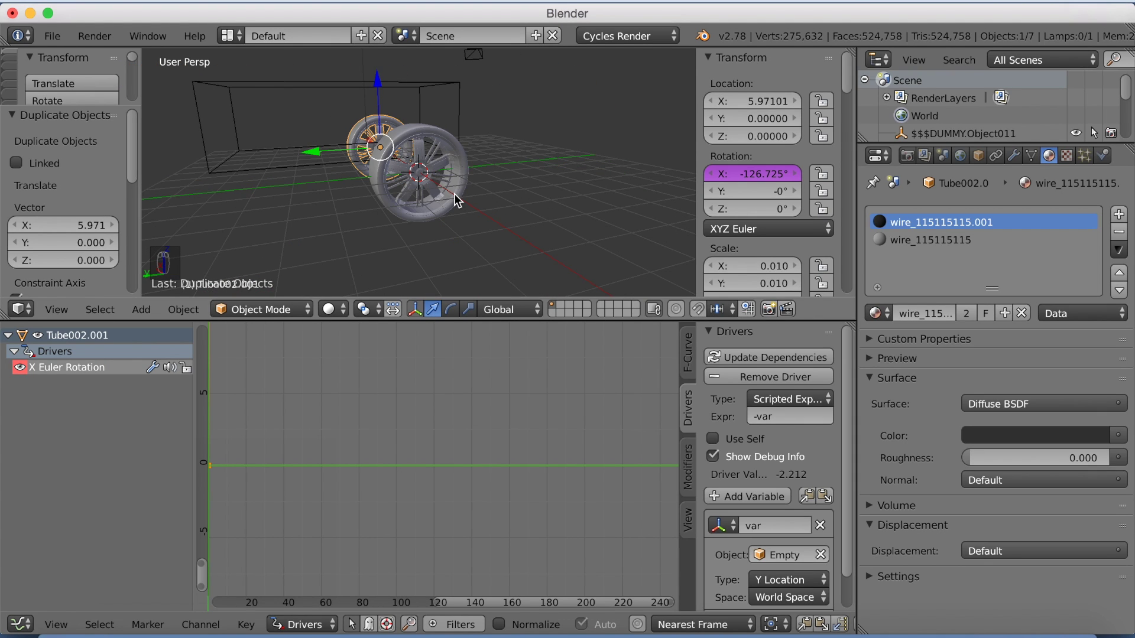
Make another wheel copy and delete it as unwanted
key("shift+d")
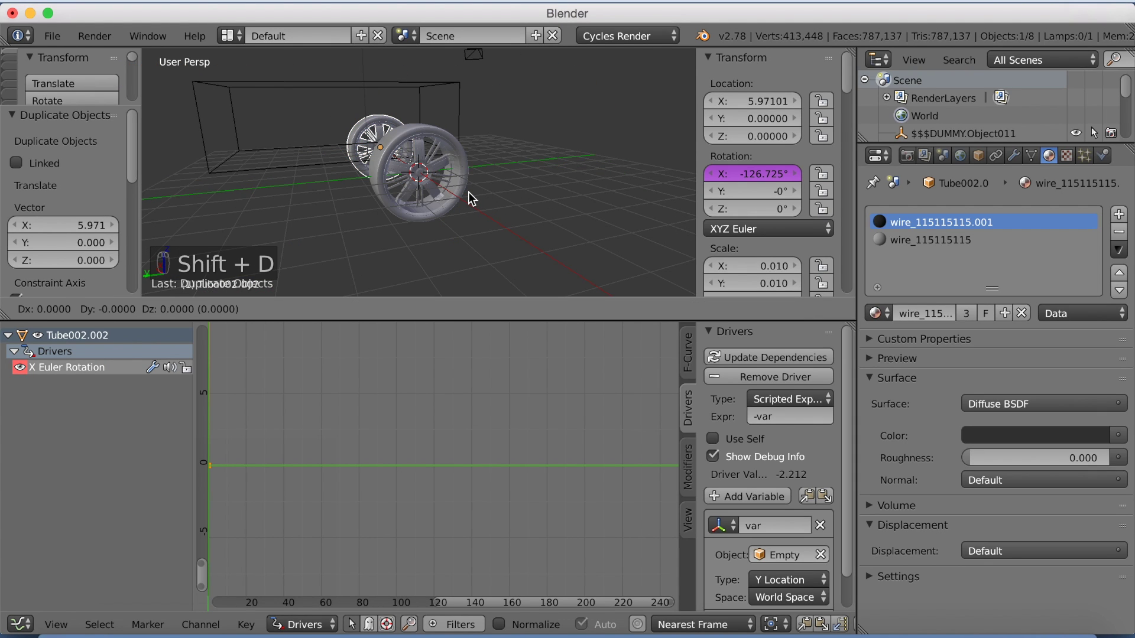
key("y")
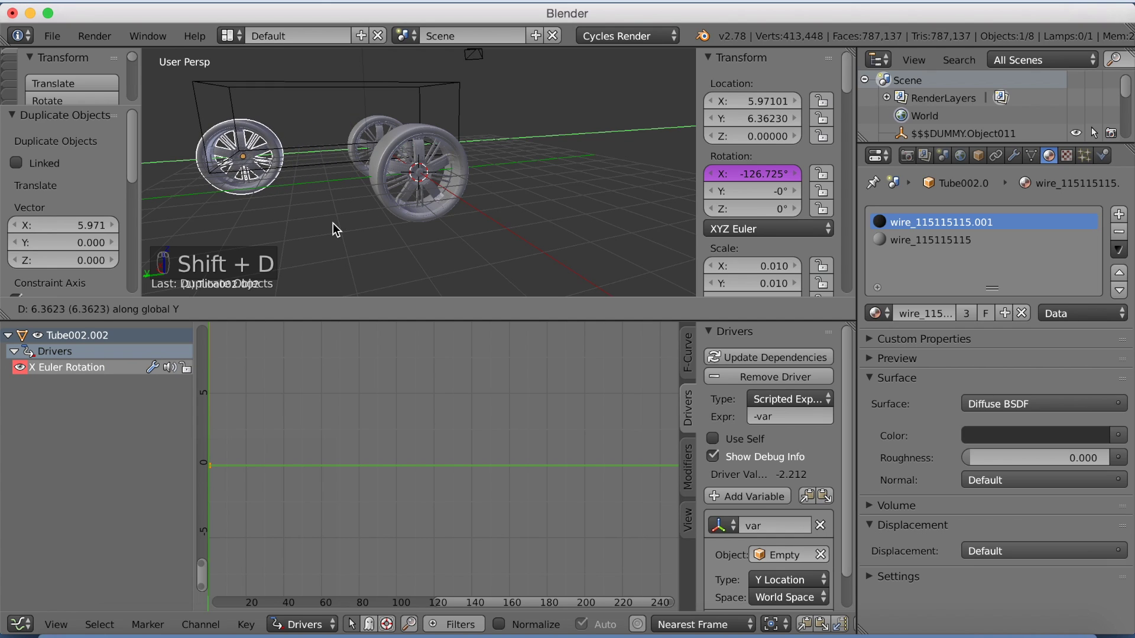
right_click(332, 222)
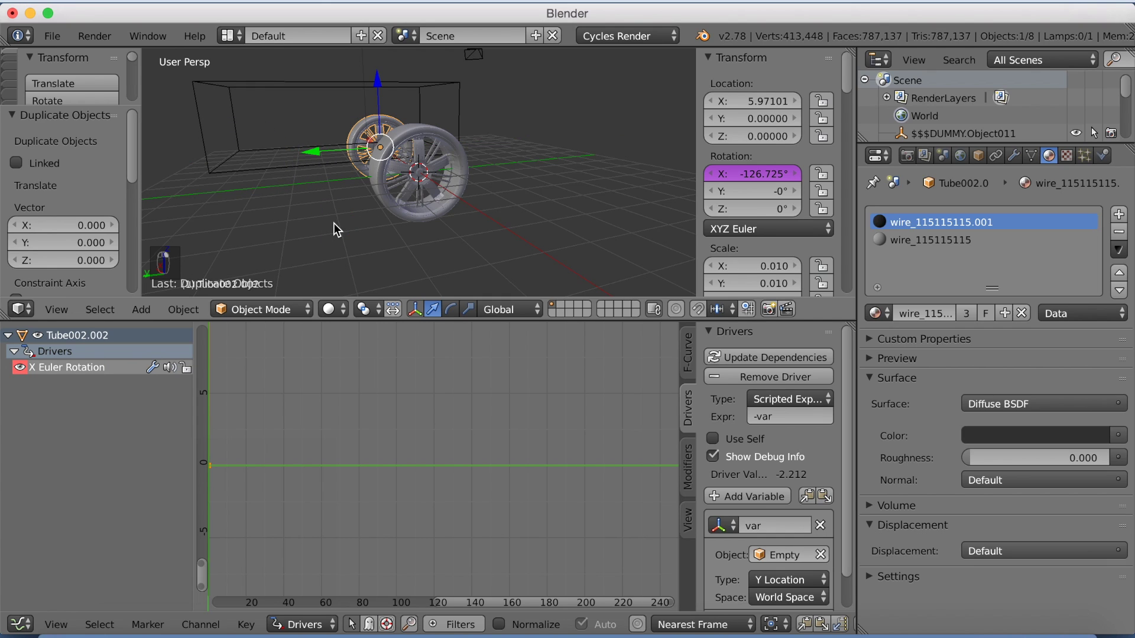
key("x")
left_click(334, 224)
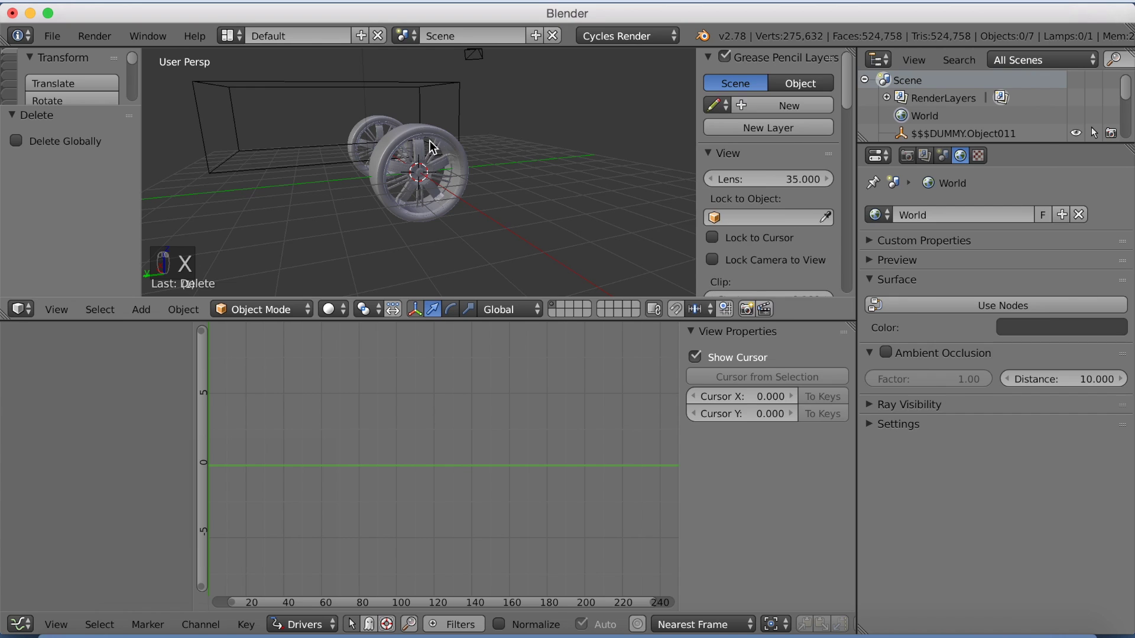
Duplicate the front and rear wheels together and place the pair along Y on the other side
right_click(434, 147)
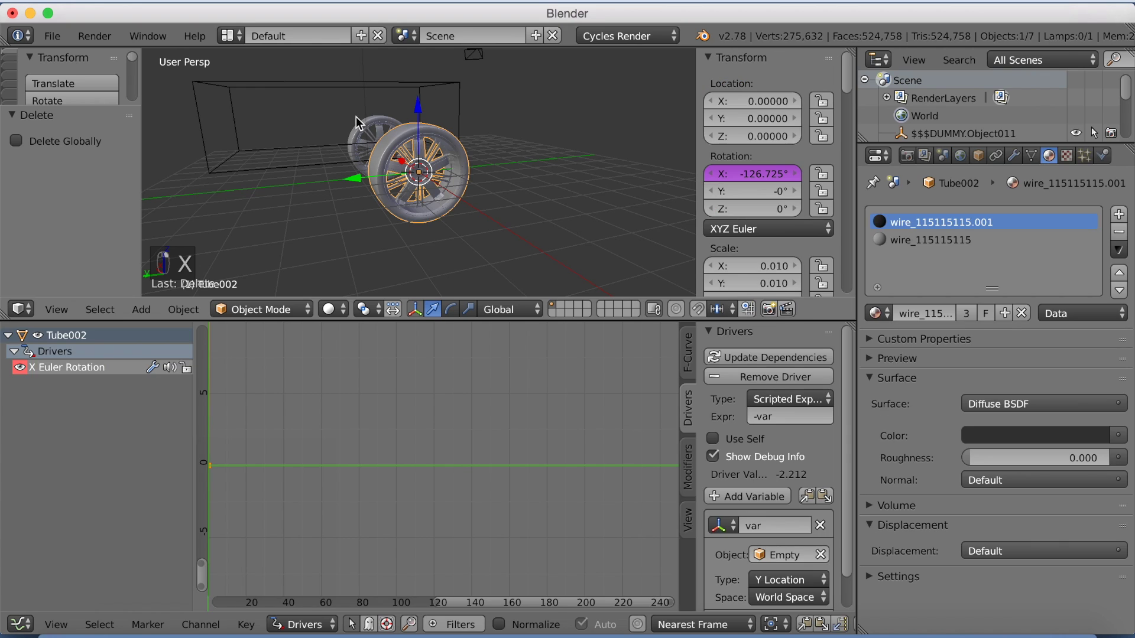
left_click(416, 151, "shift")
key("shift+d")
key("y")
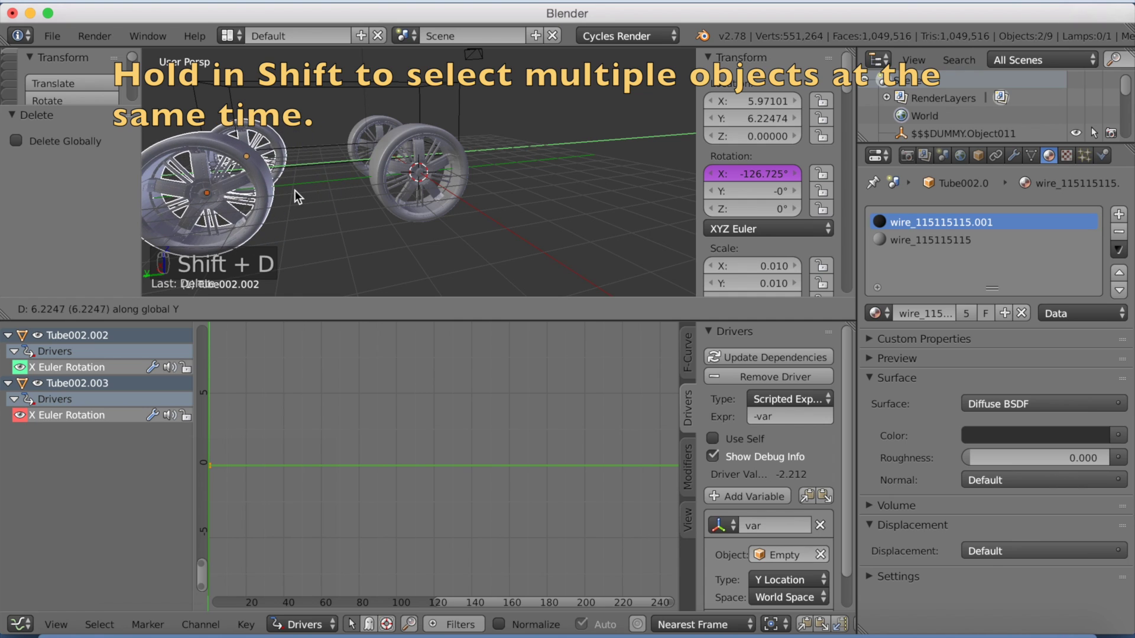
left_click(294, 190)
middle_click_drag(294, 190, 384, 160)
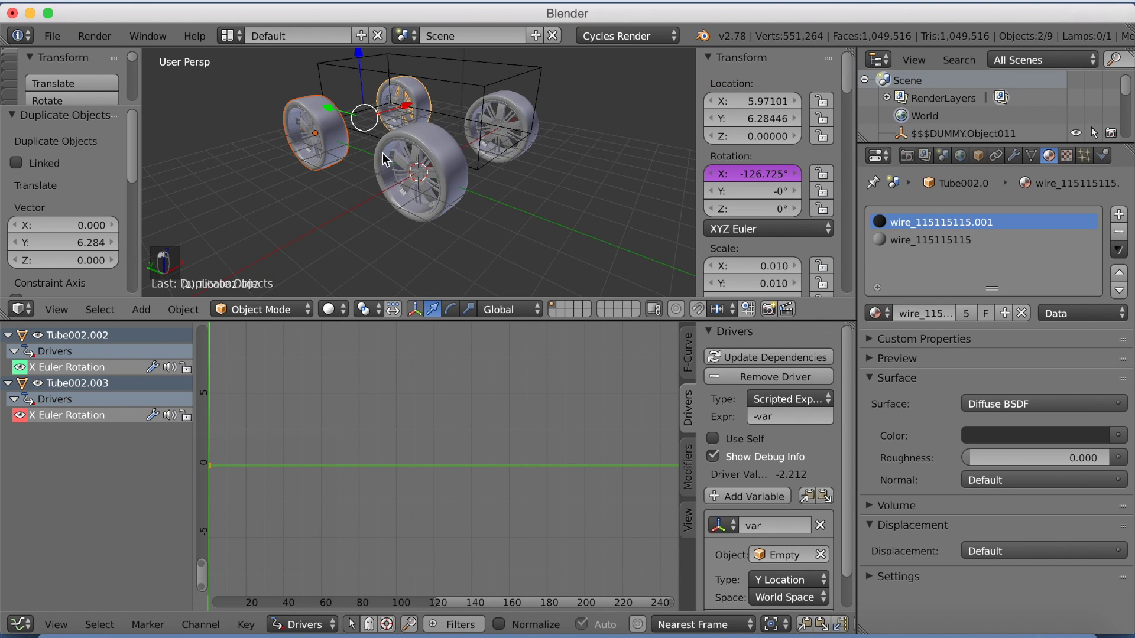
right_click(434, 157, "shift")
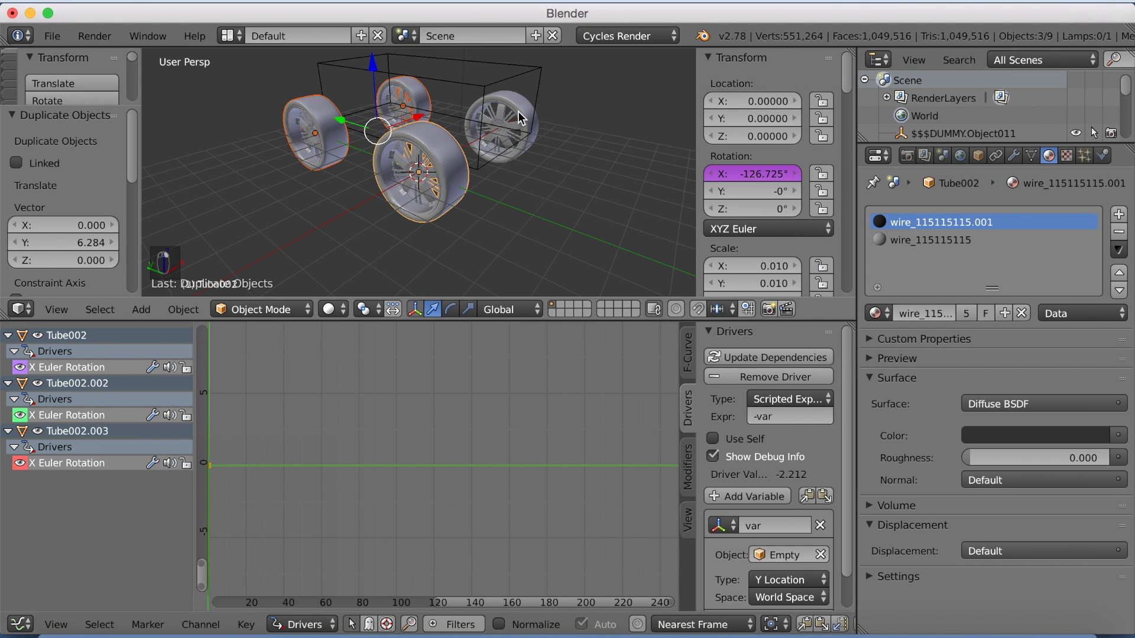
Add the last wheel and the Empty to the selection and parent the wheels to the Empty as Object
right_click(518, 107, "shift")
right_click(523, 72, "shift")
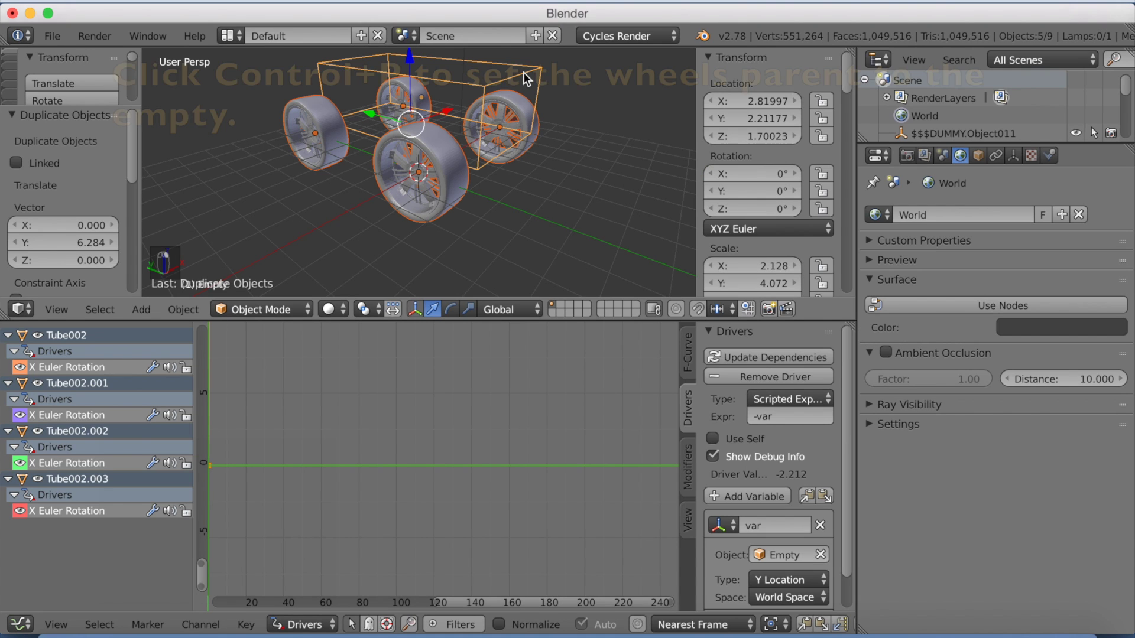
key("ctrl+p")
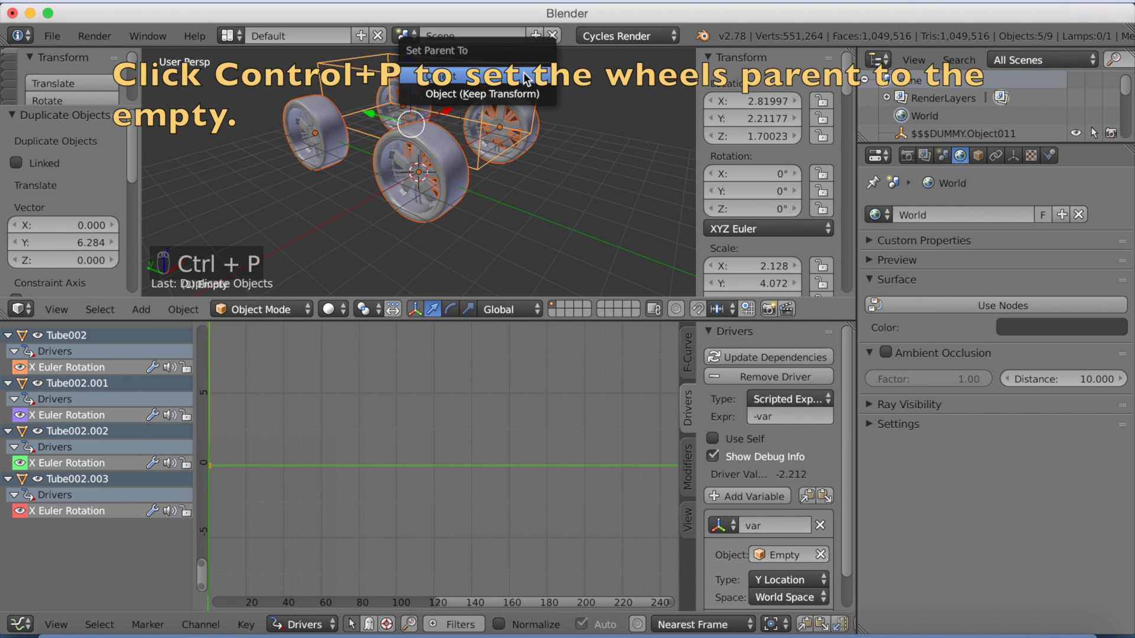
left_click(523, 72)
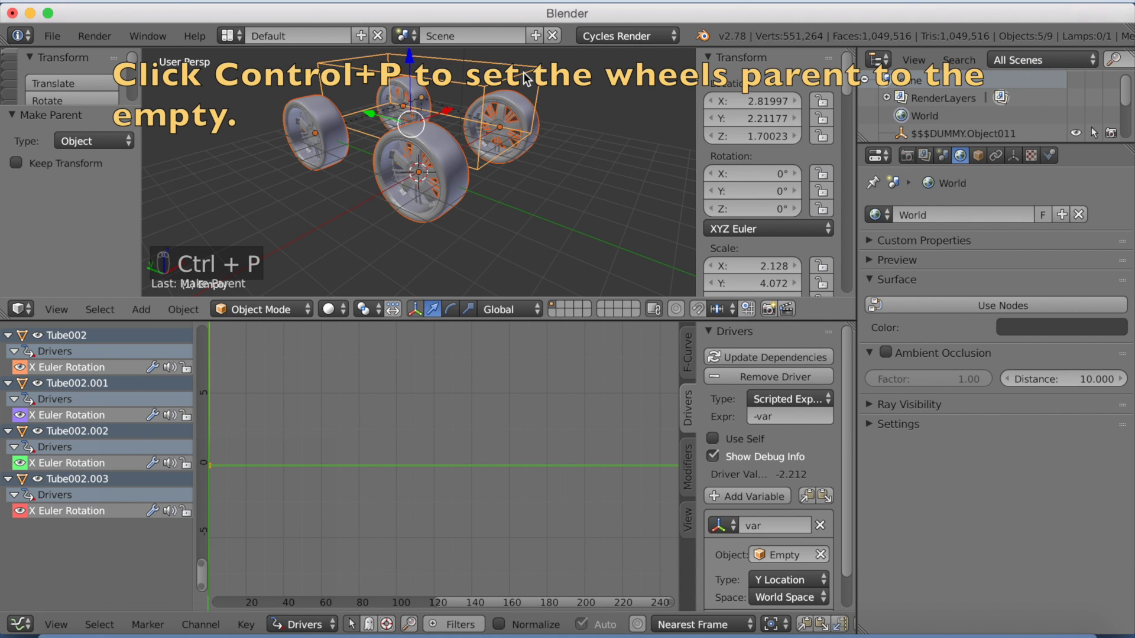
Select only the Empty and move it along Y to test that the wheels follow
right_click(523, 73)
middle_click_drag(523, 72, 541, 118)
scroll(541, 119, "down", 2)
key("g")
key("y")
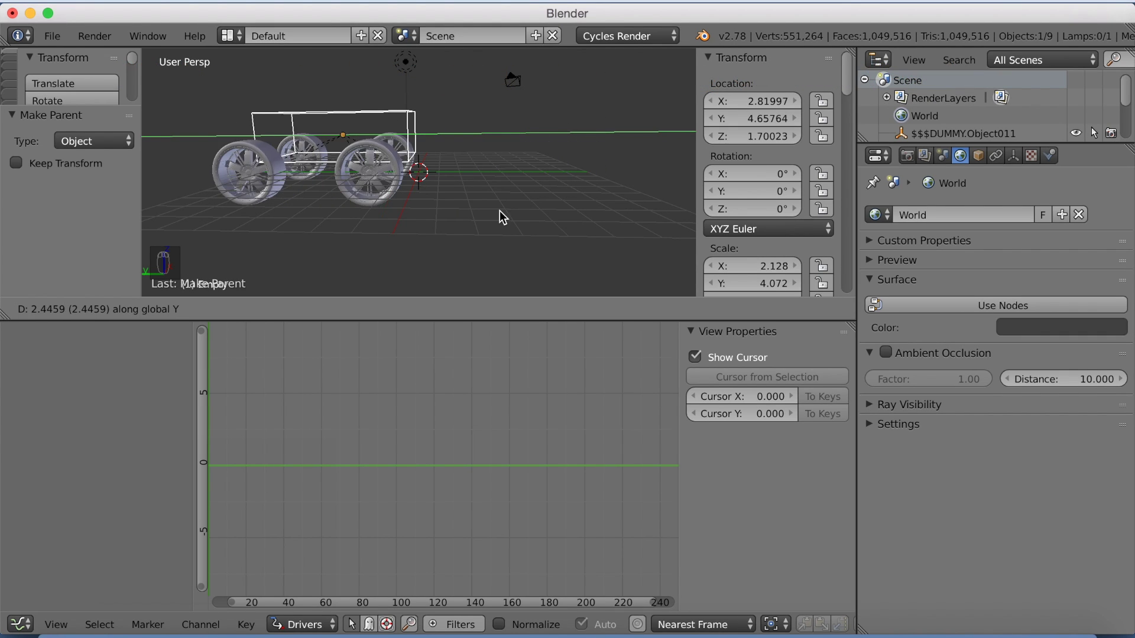
Cancel the pending move and enlarge the 3D view over the graph editor, closing in on the wheels
key("Escape")
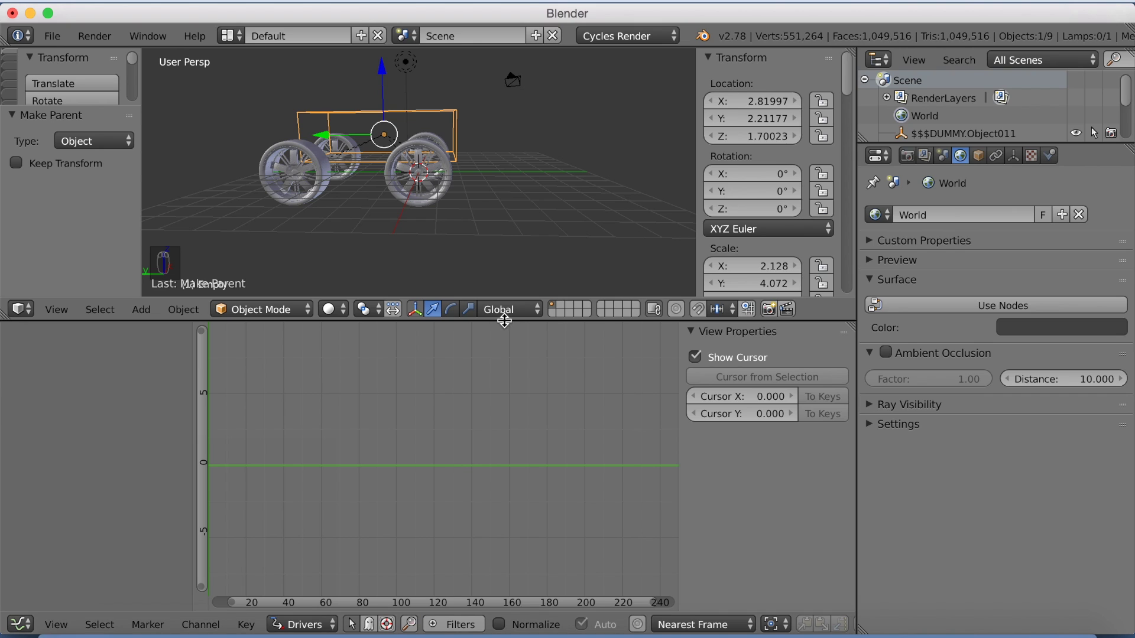
left_click_drag(505, 322, 508, 531)
scroll(441, 364, "up", 3)
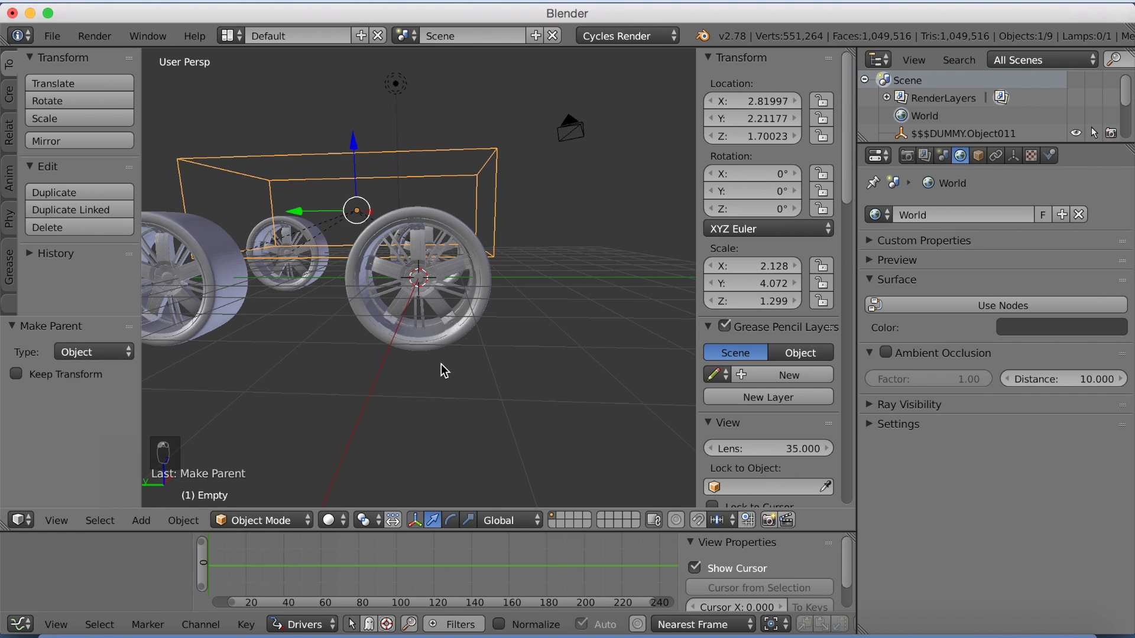
mouse_move(441, 364)
middle_mouse_down()
mouse_move(484, 352)
mouse_move(480, 368)
mouse_move(437, 385)
middle_mouse_up()
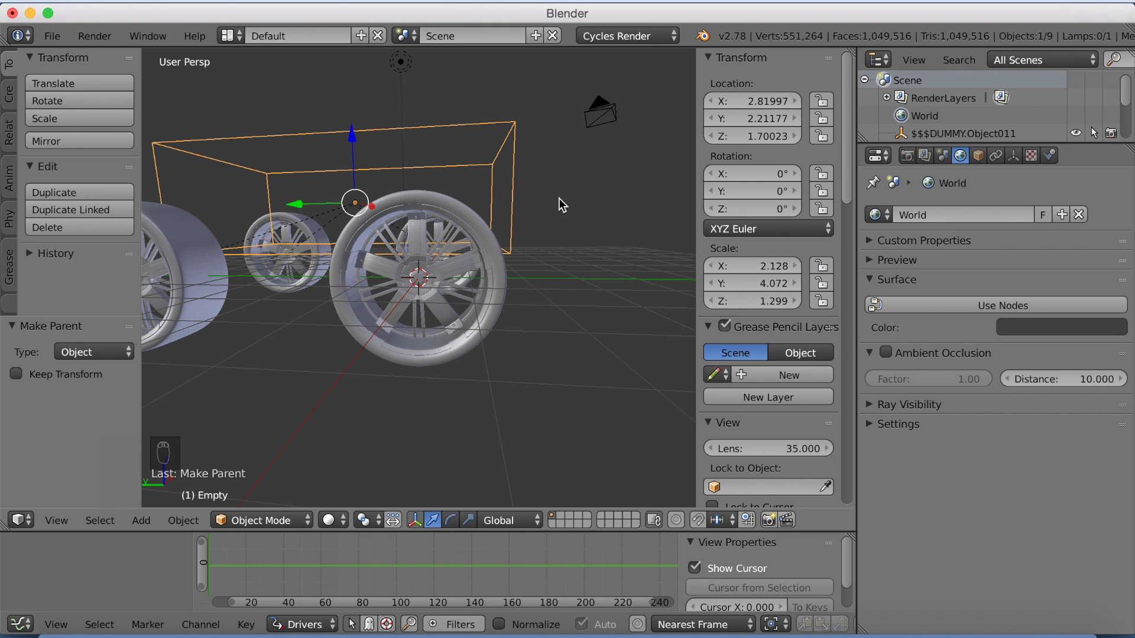
Test-drive the Empty along Y, cancel back to Y 2.21177, and begin a Z-axis rotation
key("g")
key("y")
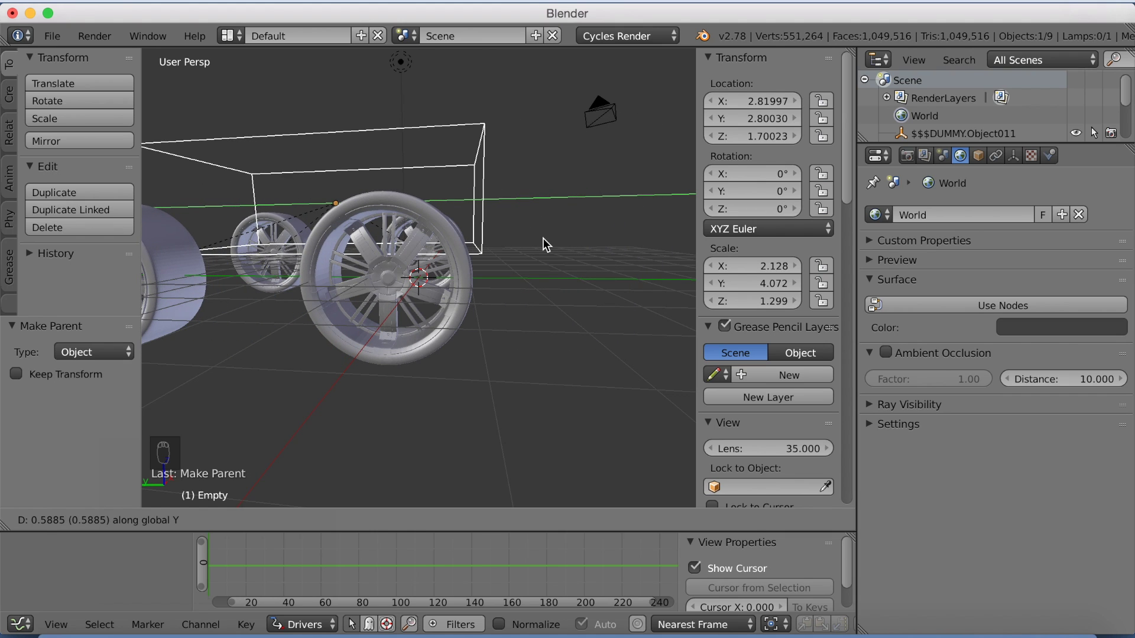
key("Escape")
key("r")
key("z")
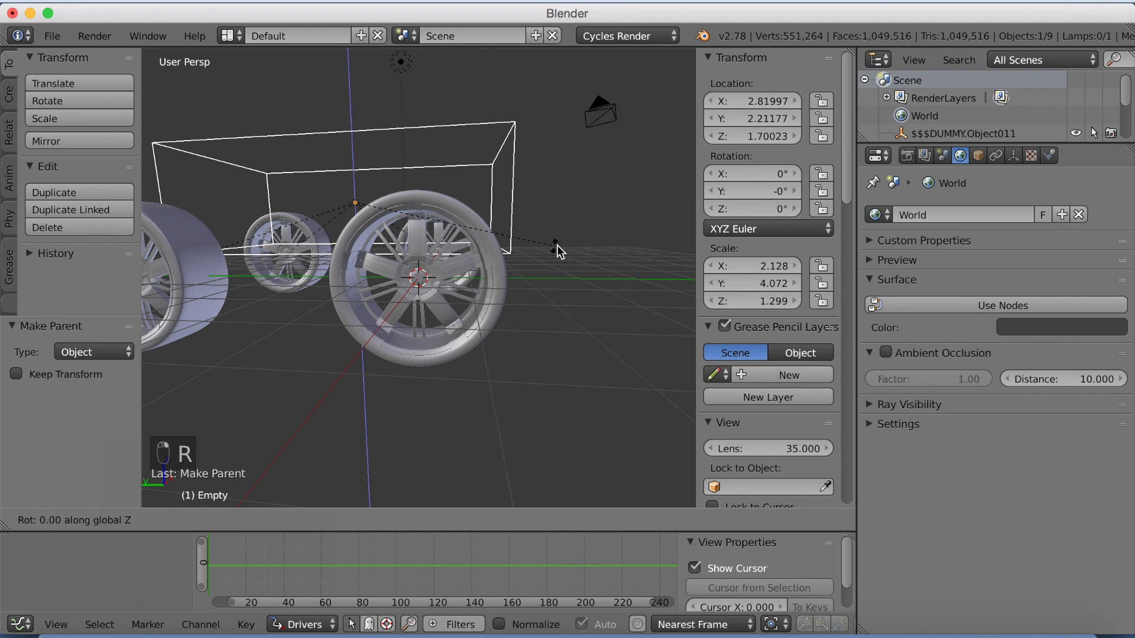